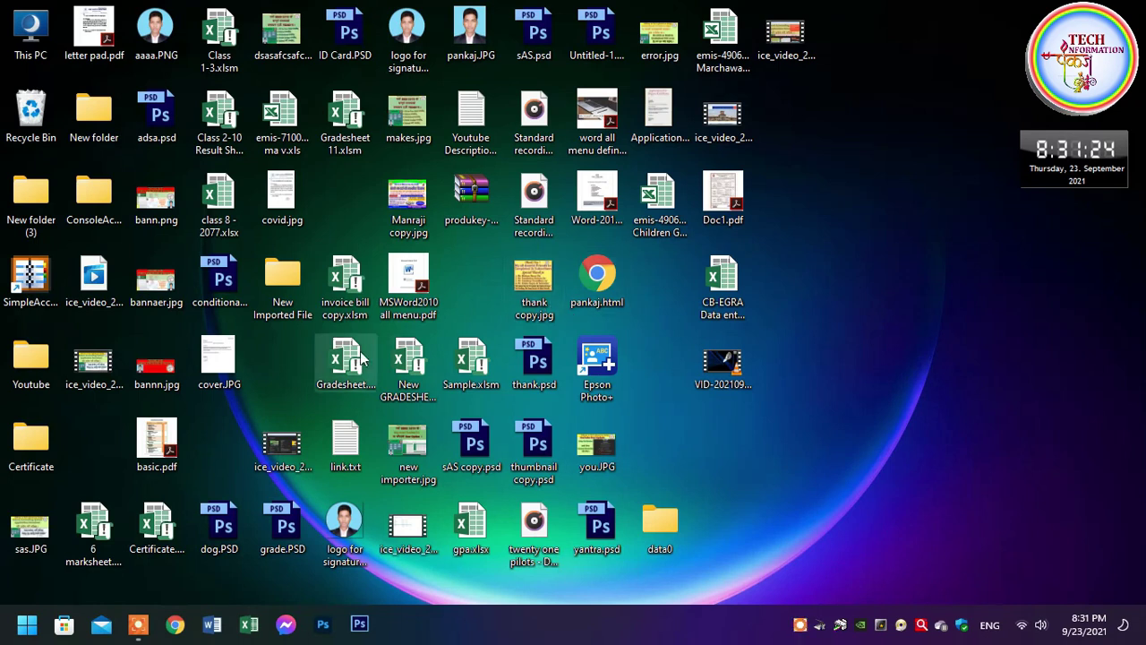
# Select the SimpleAccount shortcut on the Windows desktop
pyautogui.click(35, 305)
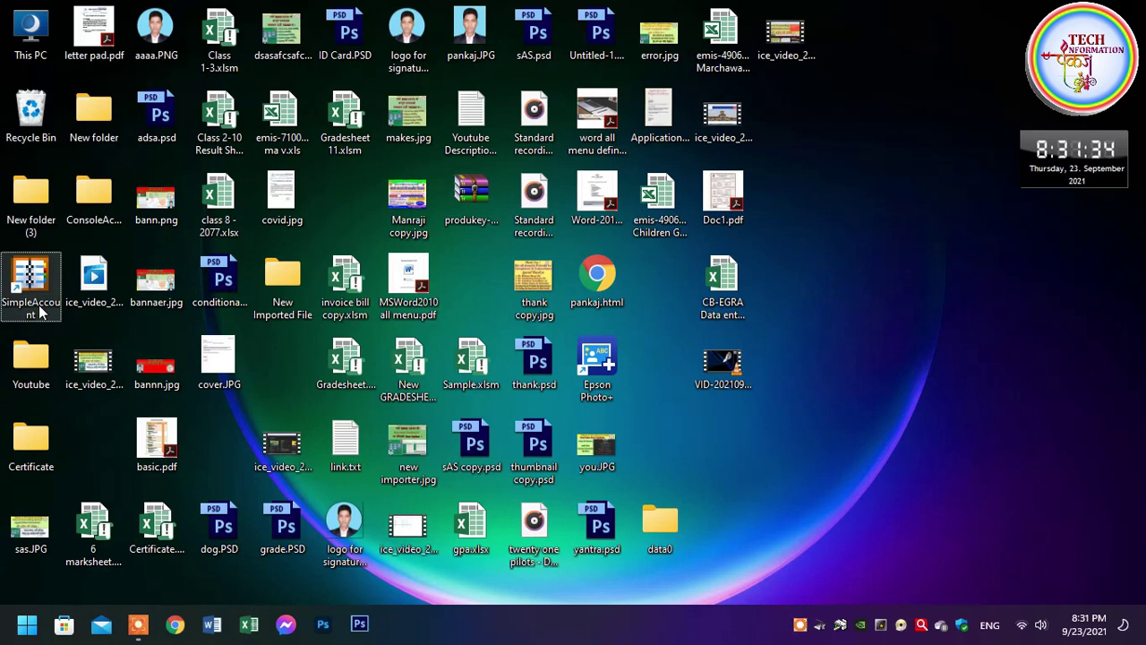
# Launch SimpleAccount from its desktop shortcut
pyautogui.doubleClick(39, 311)
pyautogui.rightClick(42, 279)
pyautogui.click(99, 337)
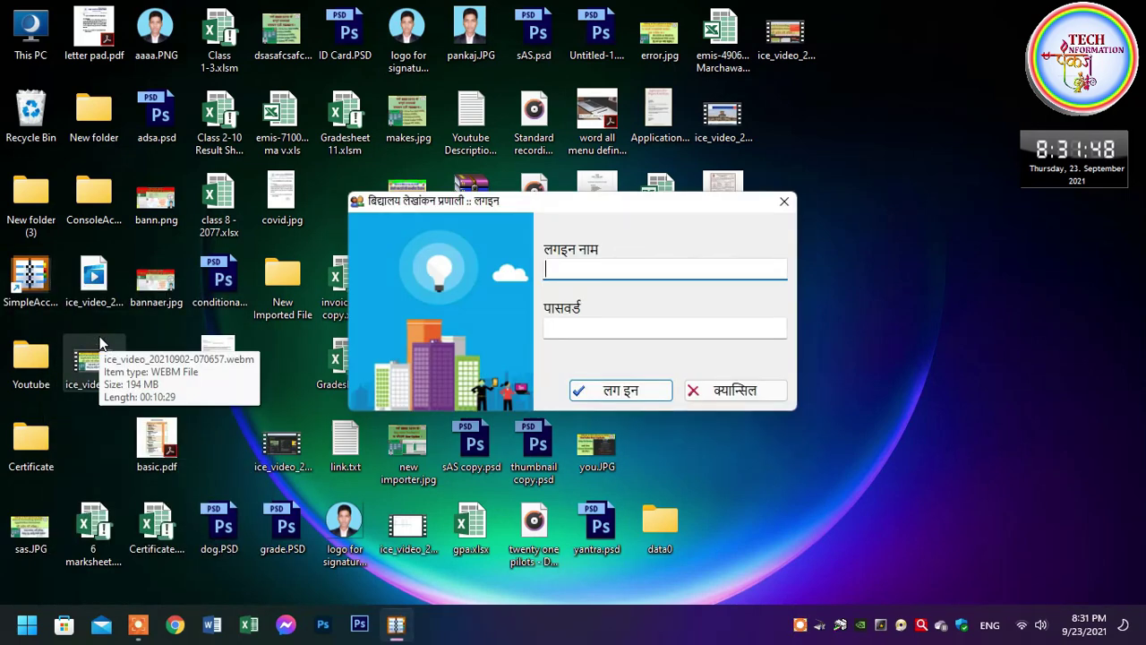
# Log in by entering the login name and account password
pyautogui.press('Tab')
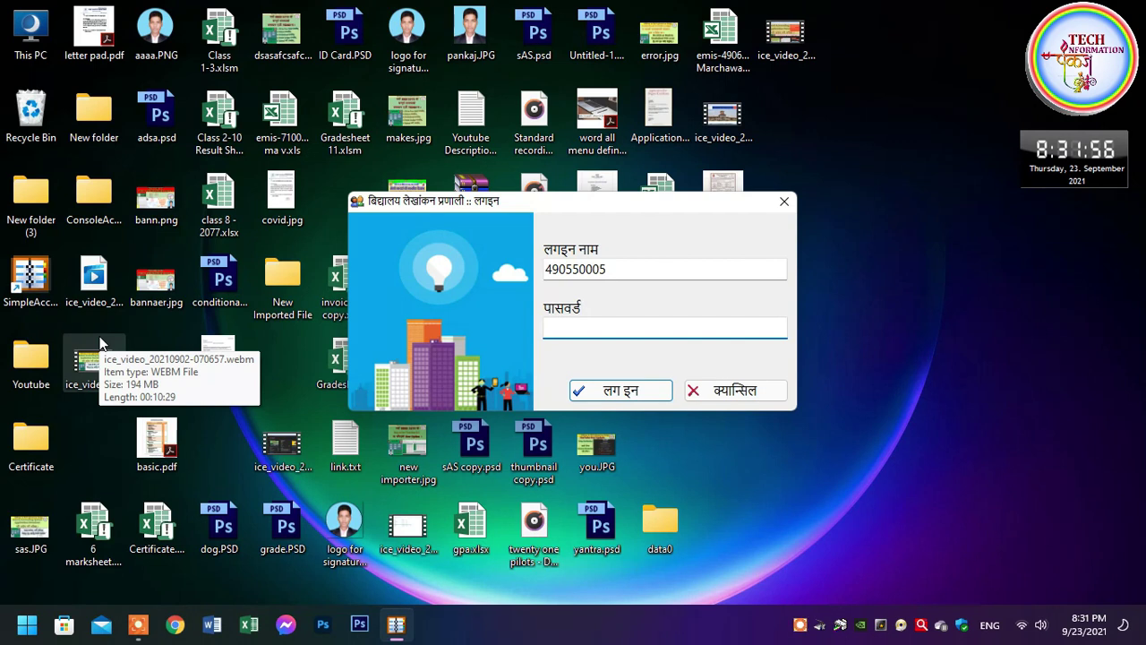
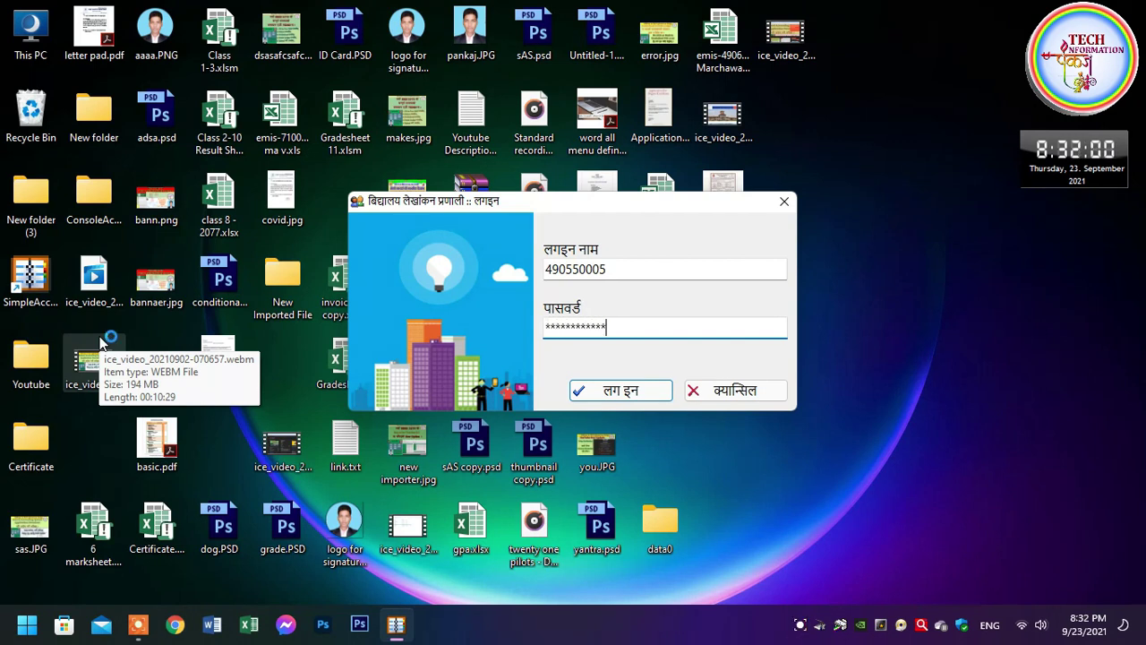
pyautogui.press('BackSpace')
pyautogui.press('BackSpace')
pyautogui.press('BackSpace')
pyautogui.press('BackSpace')
pyautogui.press('Return')
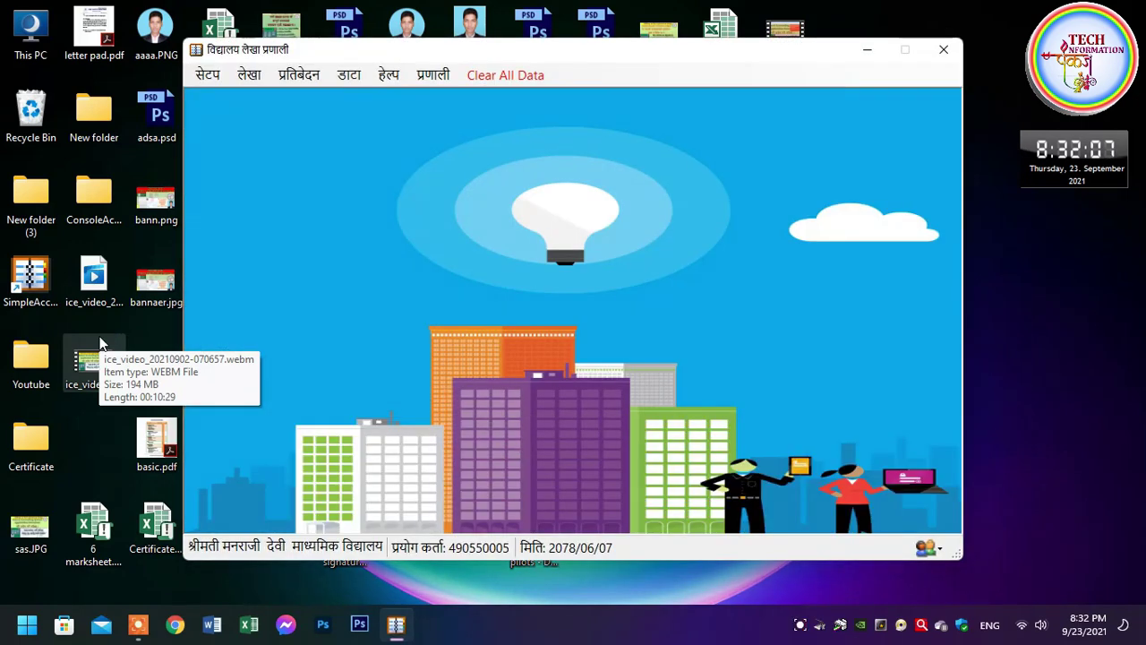
# Shift the main window left and browse the सेटप, लेखा and डाटा menus
pyautogui.moveTo(636, 63); pyautogui.dragTo(594, 55)
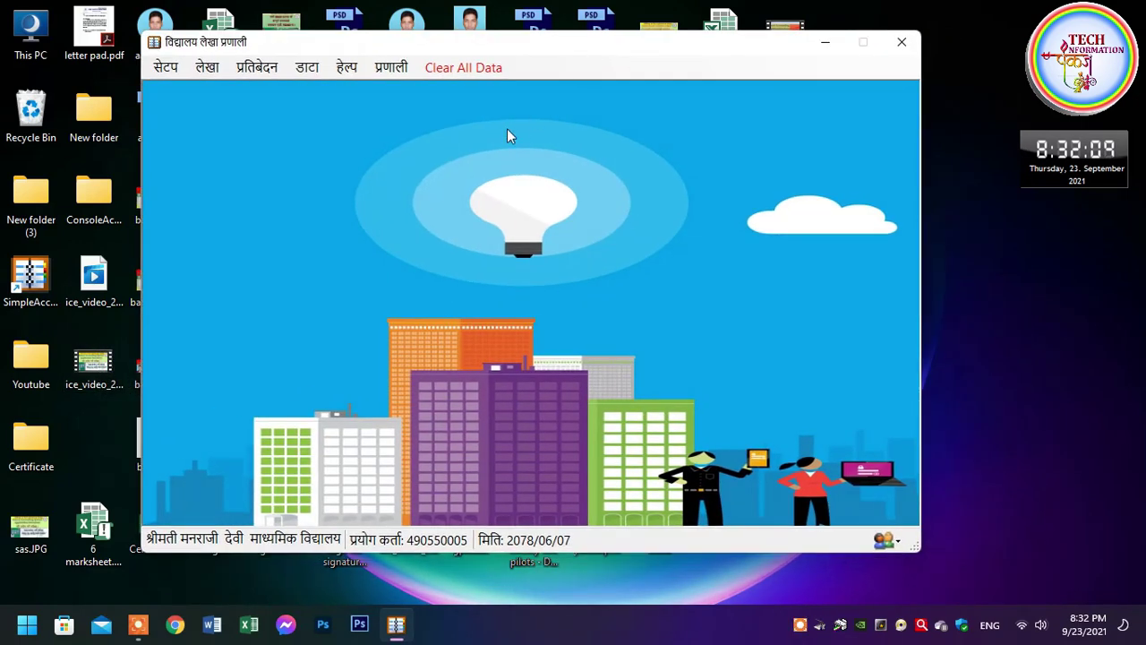
pyautogui.click(166, 68)
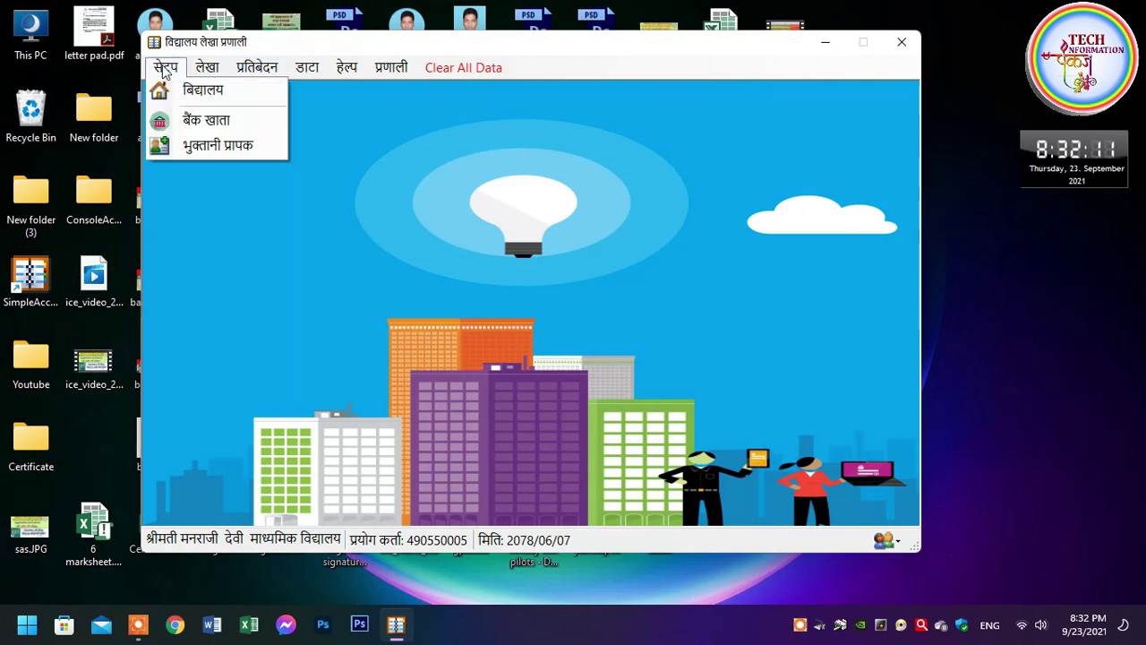
pyautogui.moveTo(167, 68)
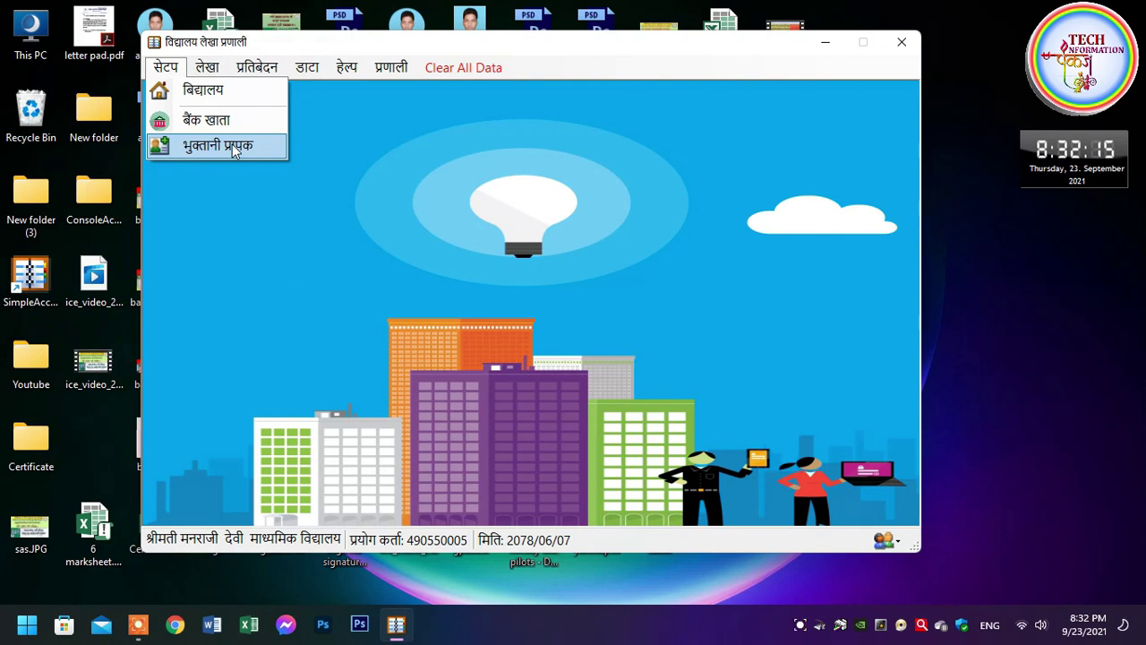
pyautogui.moveTo(207, 69)
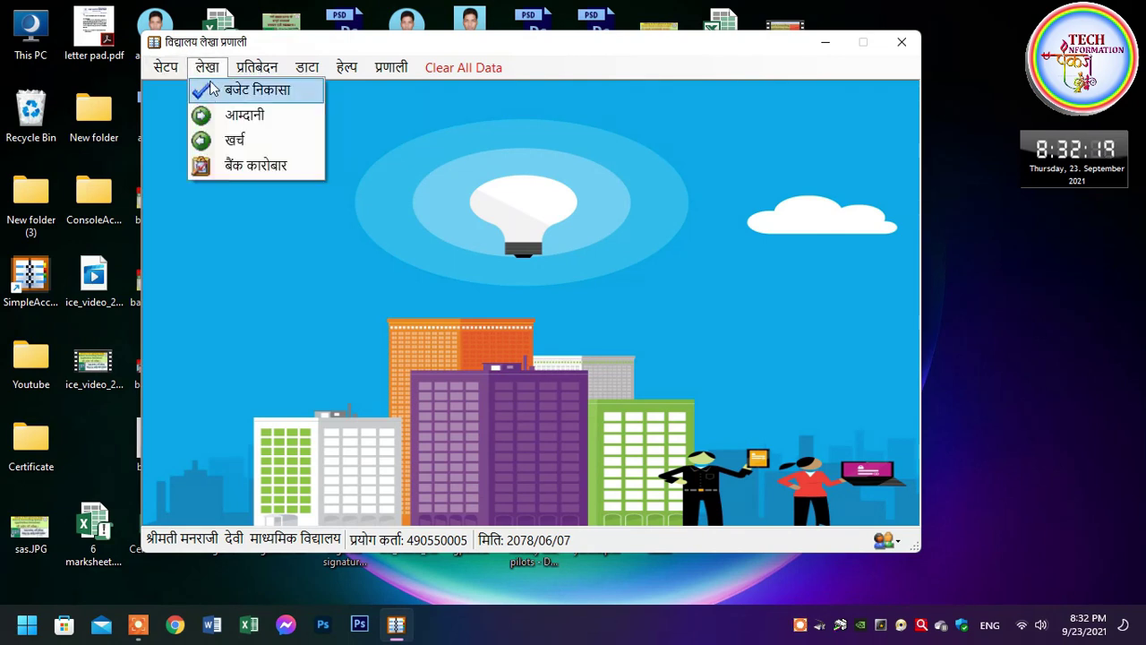
pyautogui.moveTo(241, 87)
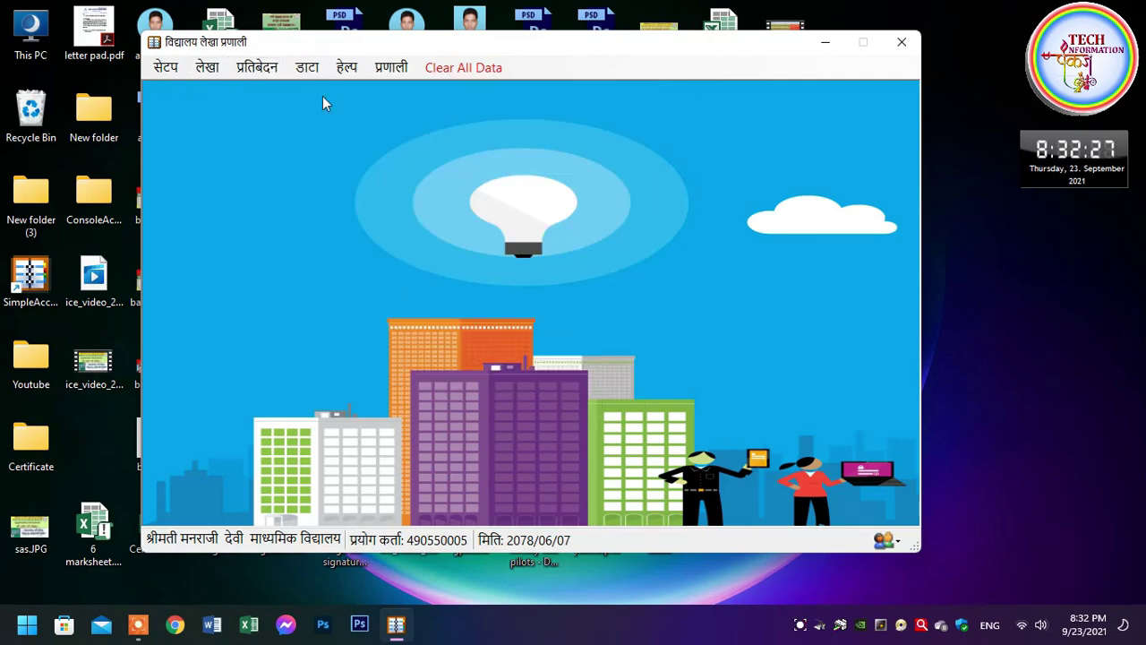
# Show the प्रतिबेदन menu listing the reports, including गोश्वारा भौचर
pyautogui.click(273, 79)
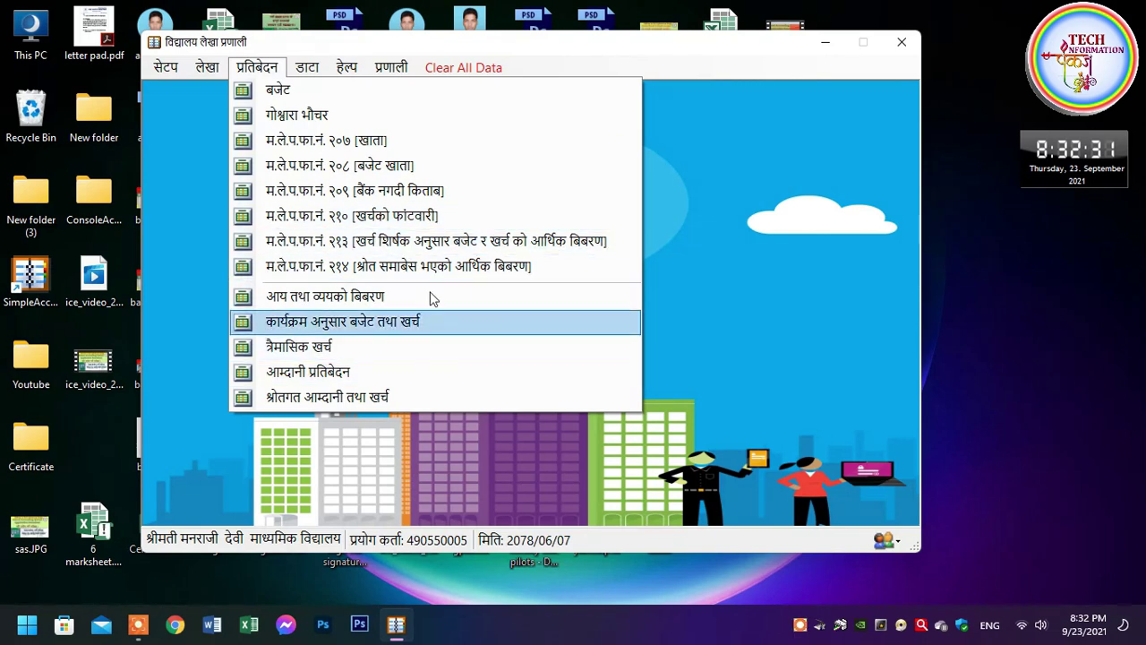
pyautogui.moveTo(308, 67)
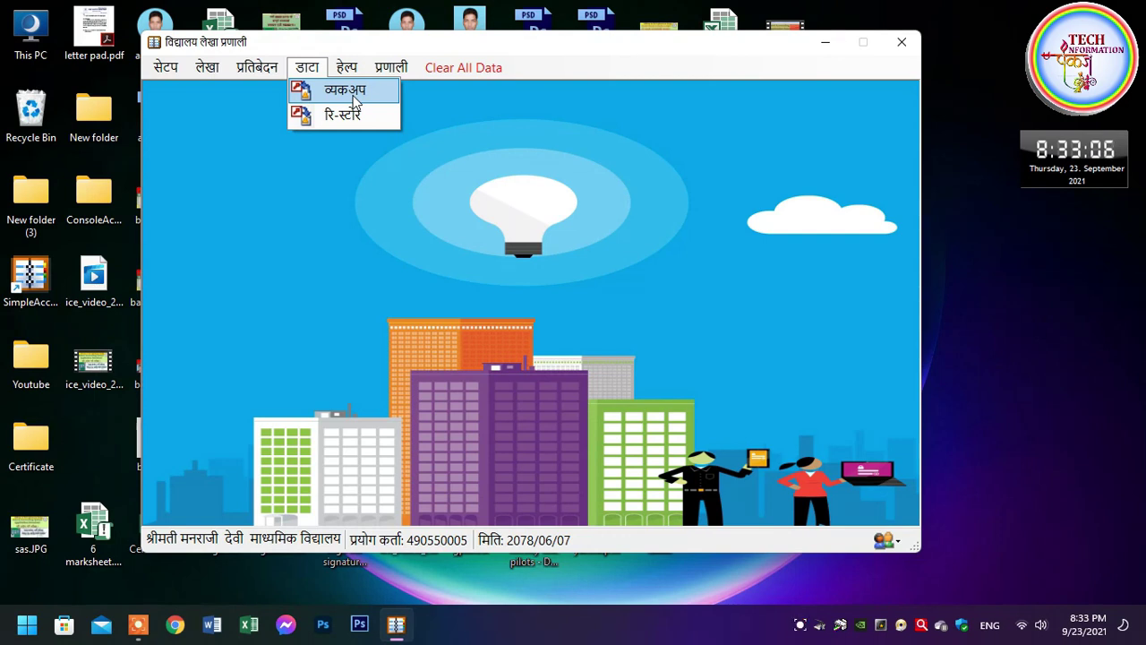
pyautogui.moveTo(349, 72)
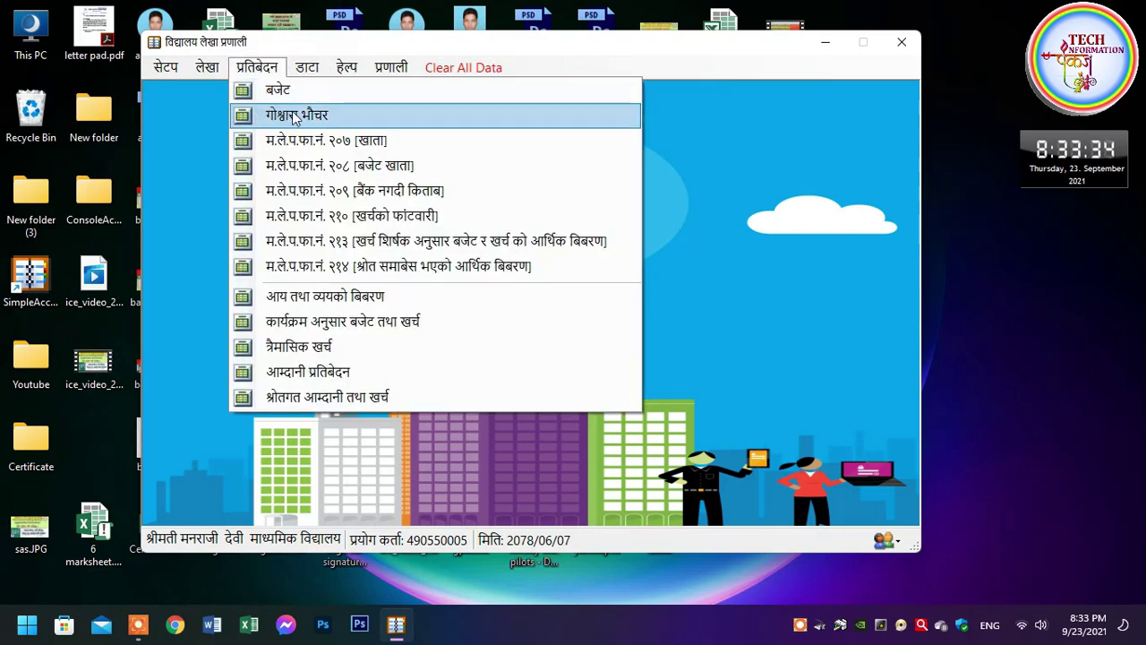
# Look up voucher 1 in गोश्वारा भौचर, dismiss the not-found notice, close it, and show लेखा
pyautogui.click(314, 114)
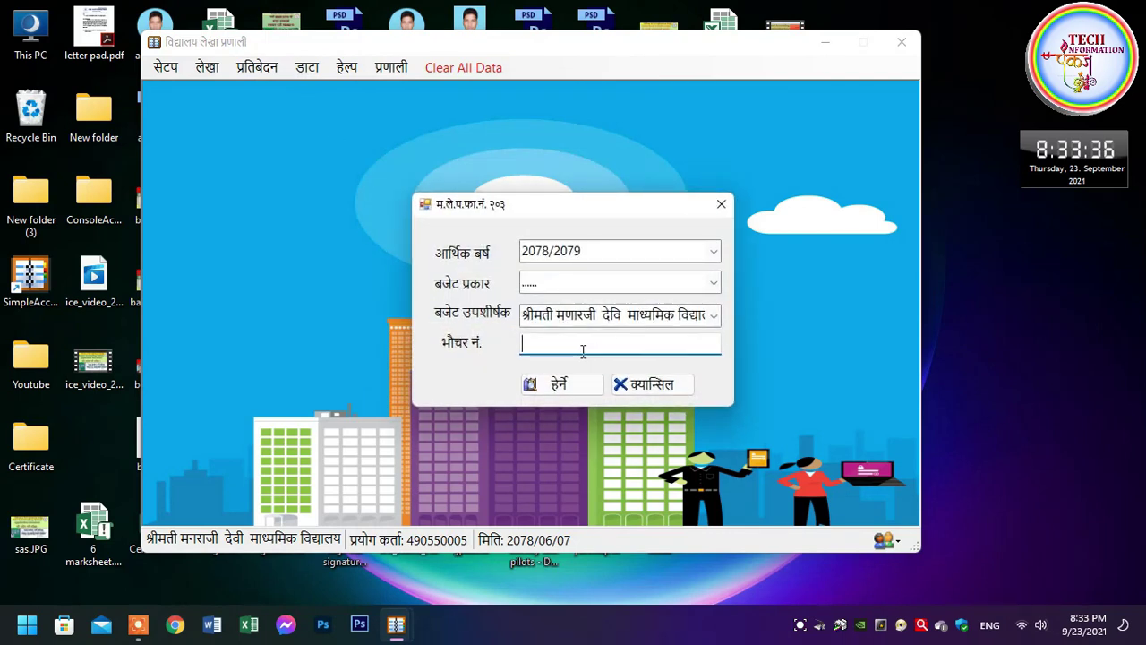
pyautogui.write('1')
pyautogui.click(562, 390)
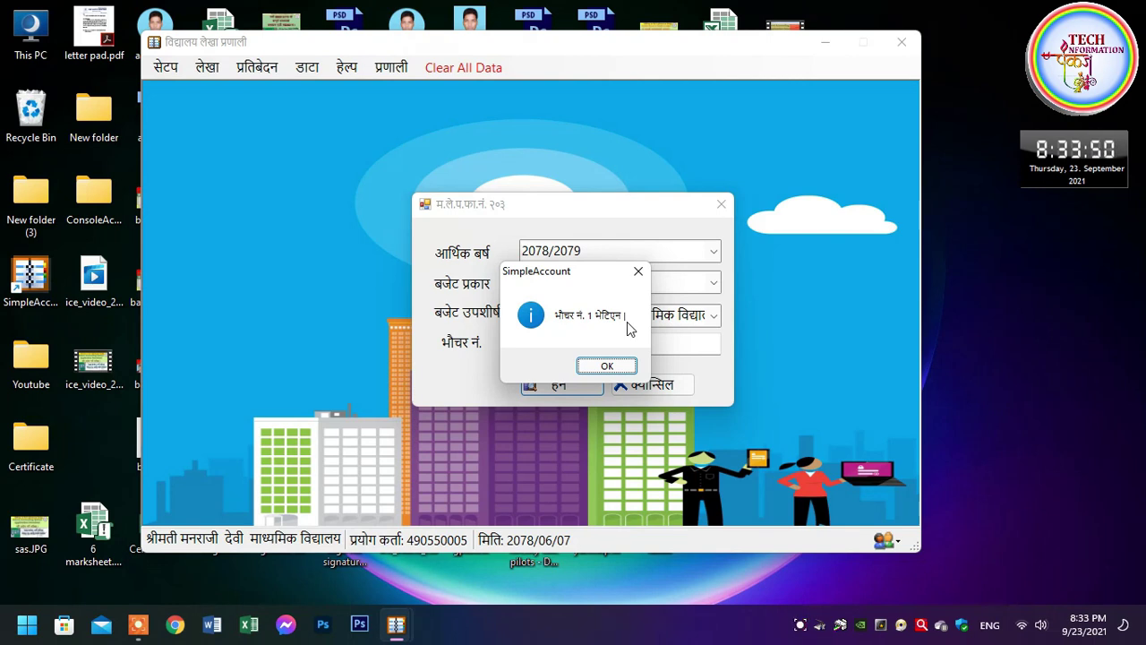
pyautogui.click(620, 369)
pyautogui.click(659, 385)
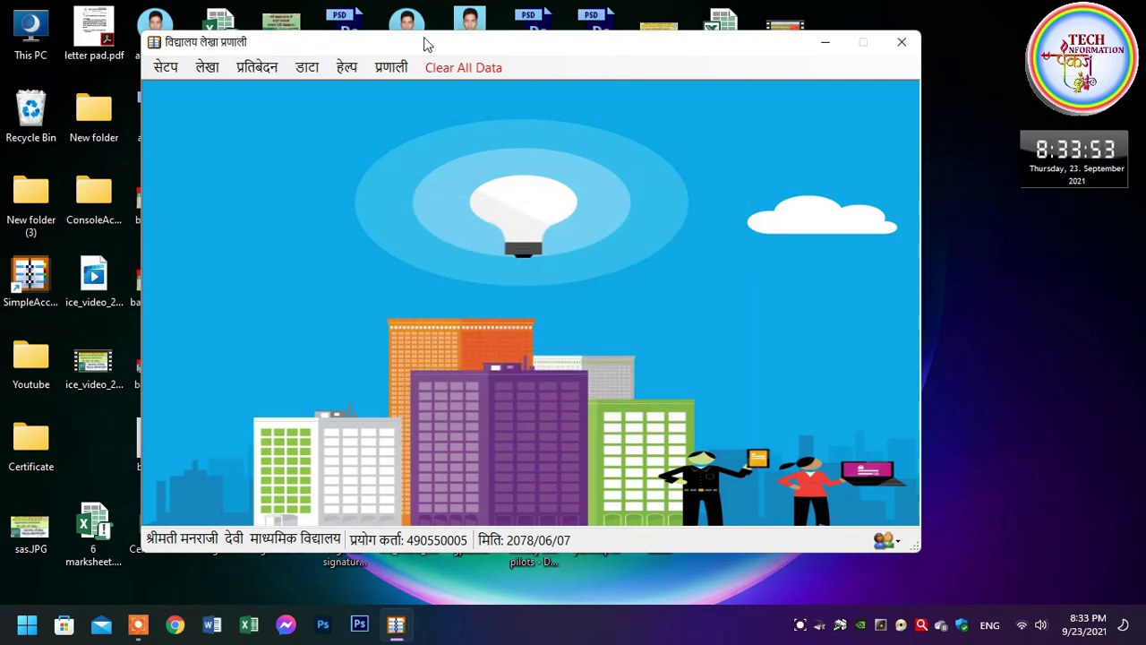
pyautogui.click(216, 69)
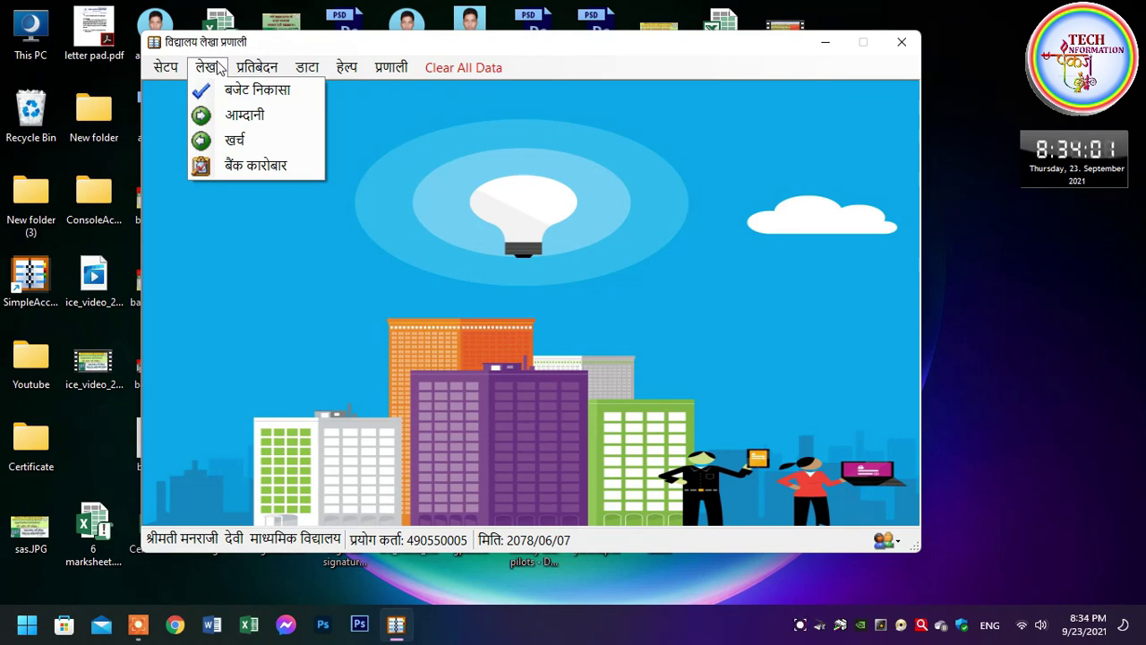
# Start a new आम्दानी entry dated 2078/06/07 from आन्तरिक श्रोत under heading 14119
pyautogui.click(245, 115)
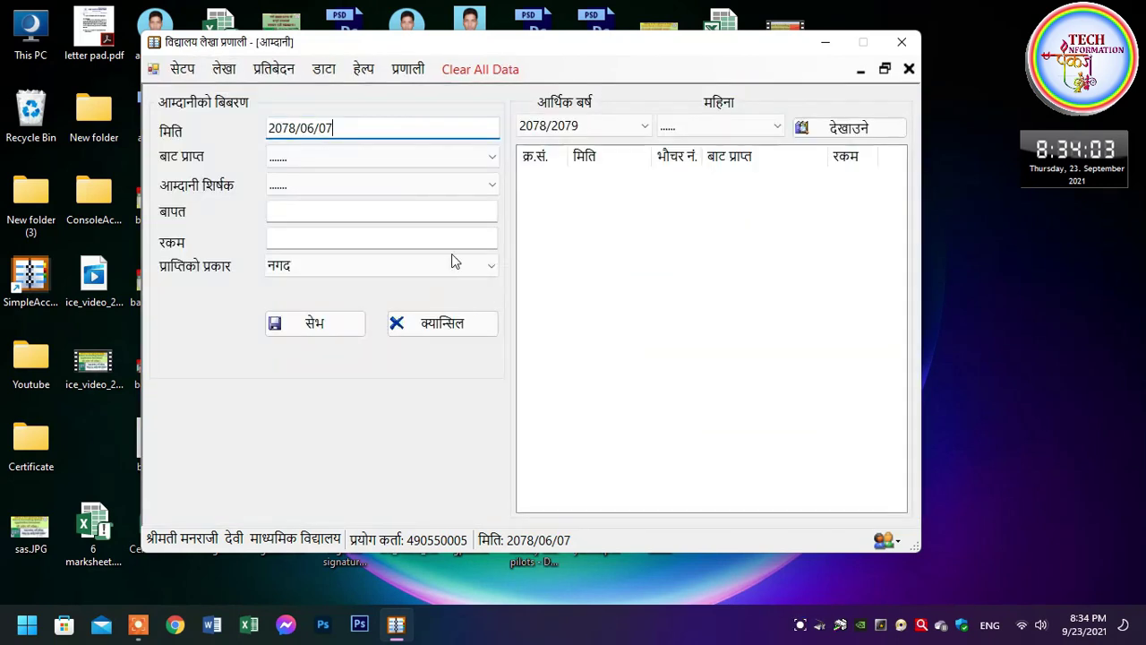
pyautogui.moveTo(343, 128); pyautogui.dragTo(267, 130)
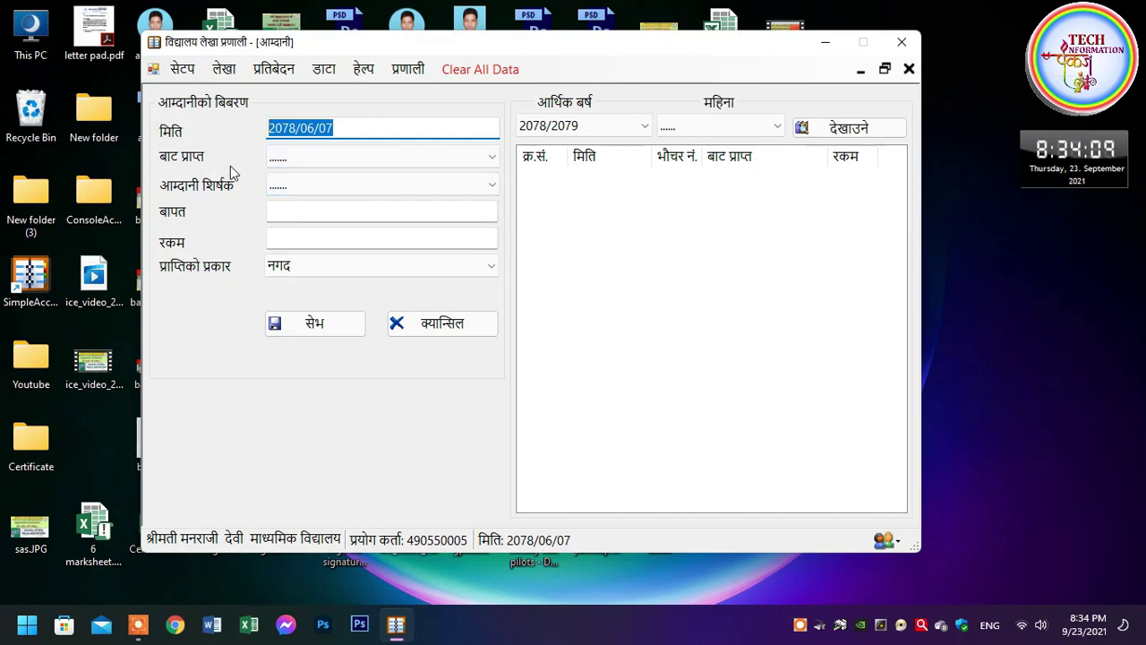
pyautogui.click(369, 161)
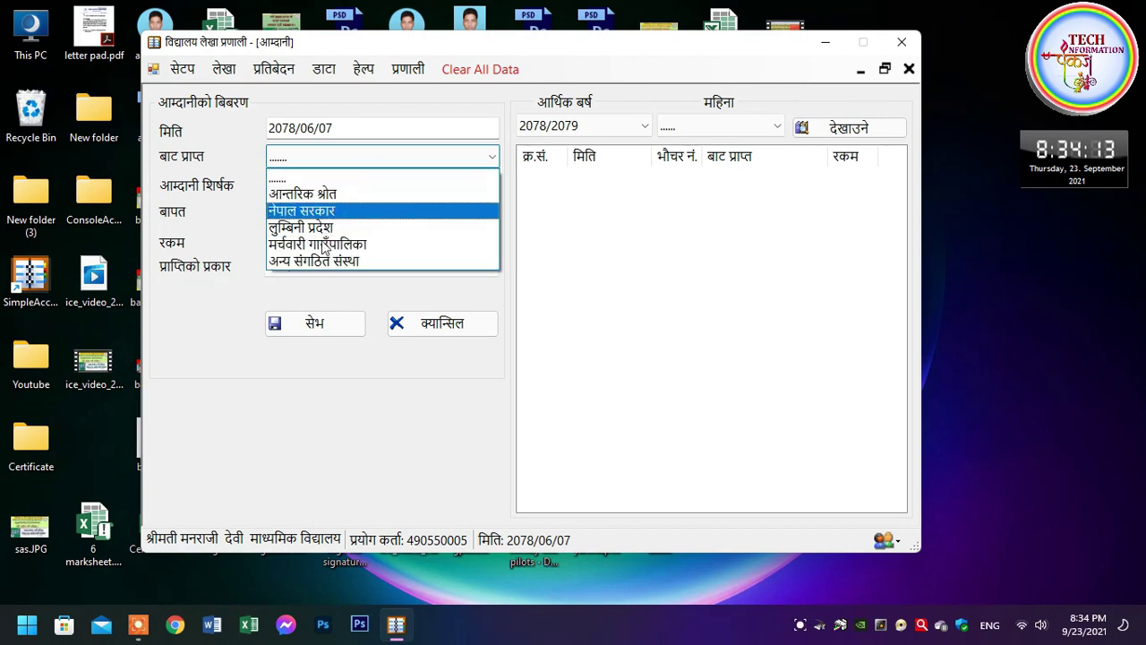
pyautogui.click(313, 194)
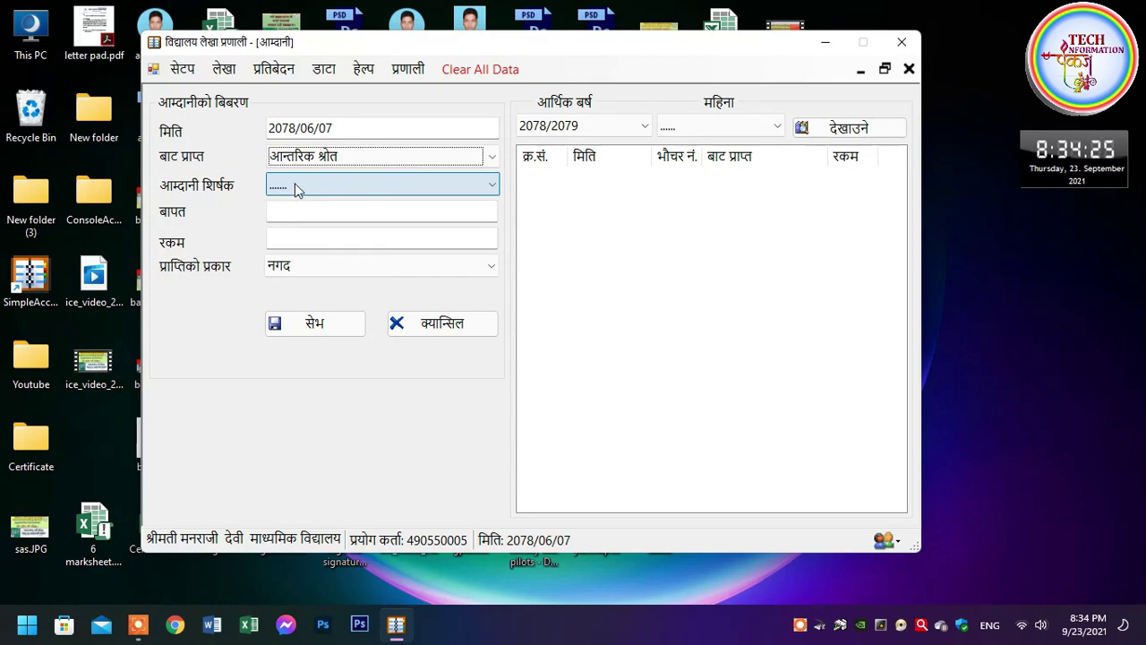
pyautogui.click(294, 183)
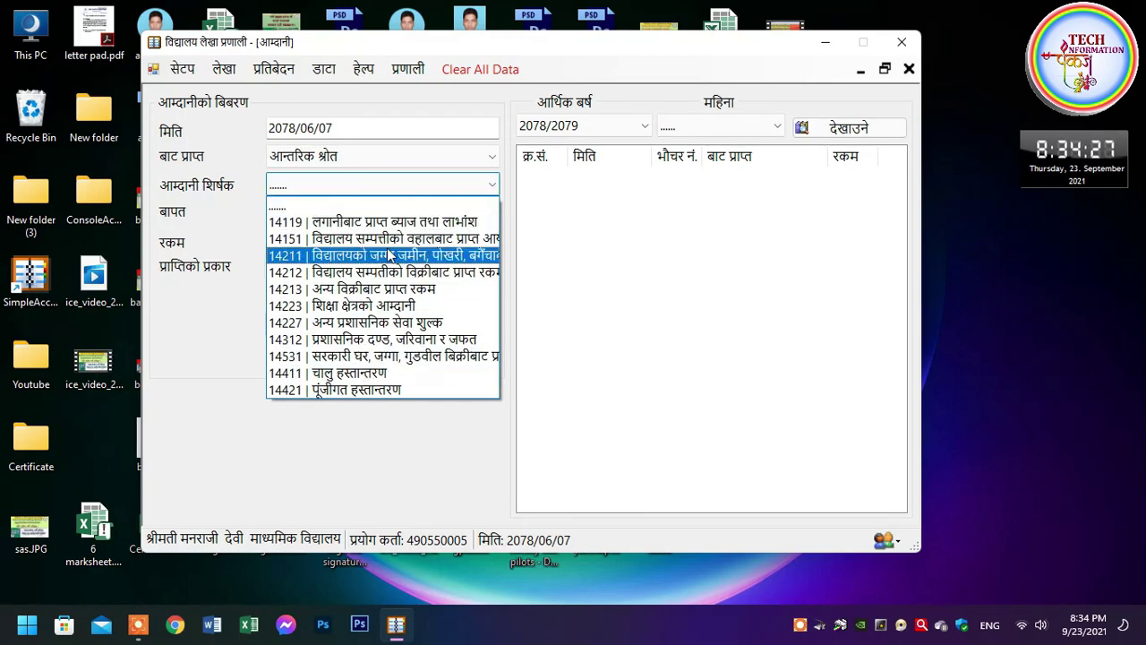
pyautogui.click(461, 224)
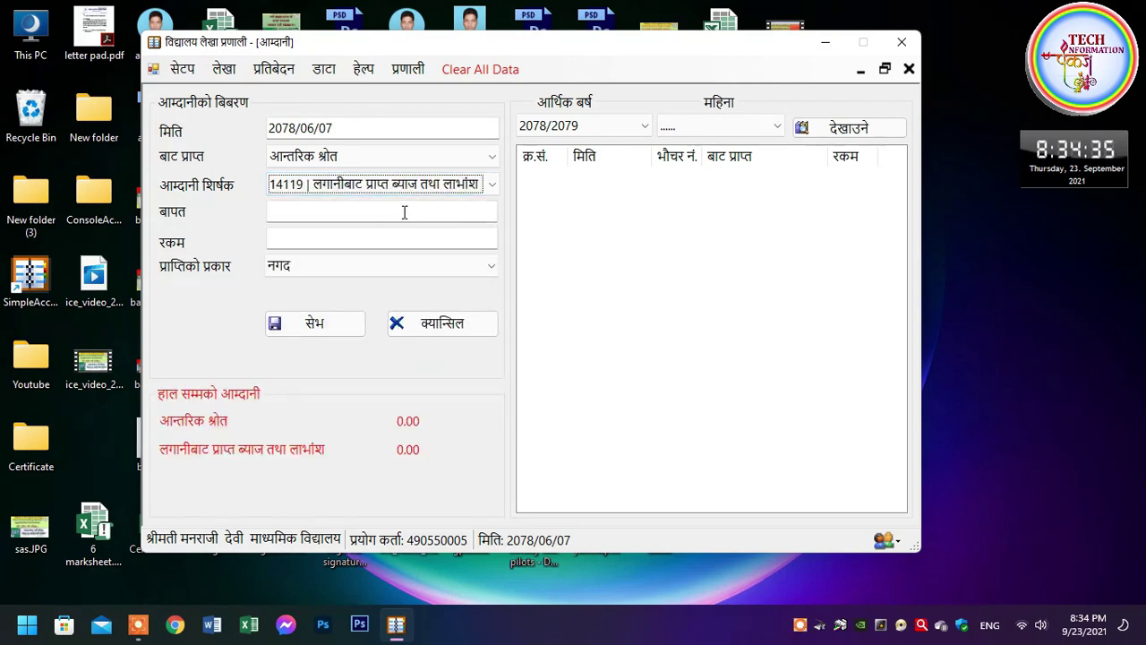
# Enter 'AAA' as the बापत description and 8000 as the amount
pyautogui.click(439, 220)
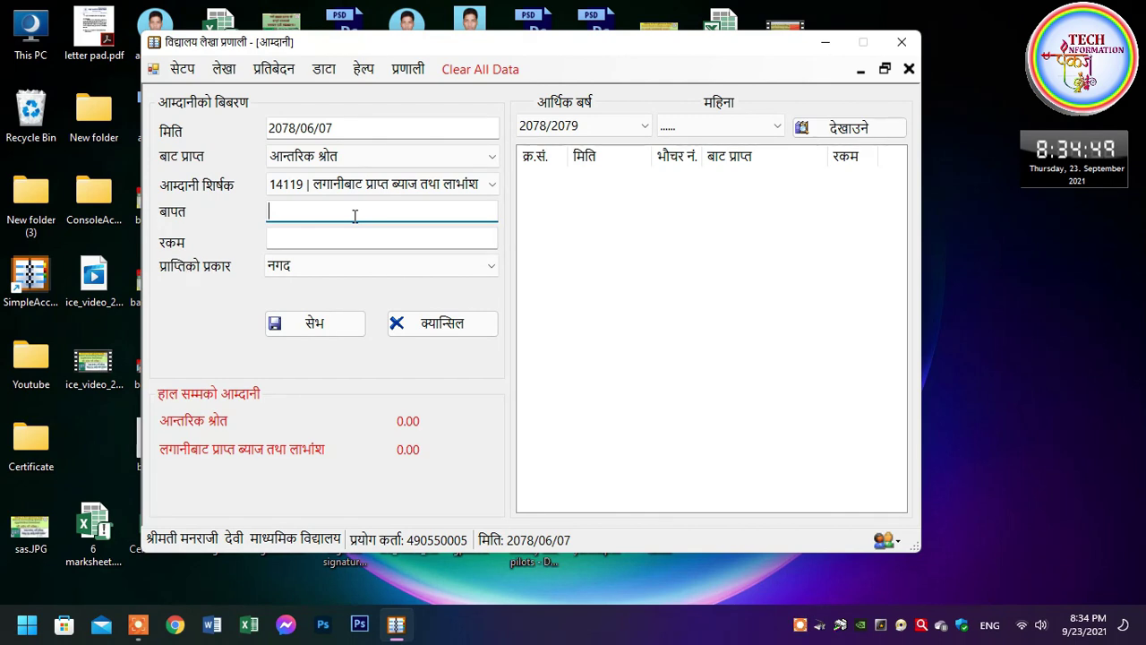
pyautogui.write('AAA')
pyautogui.press('Tab')
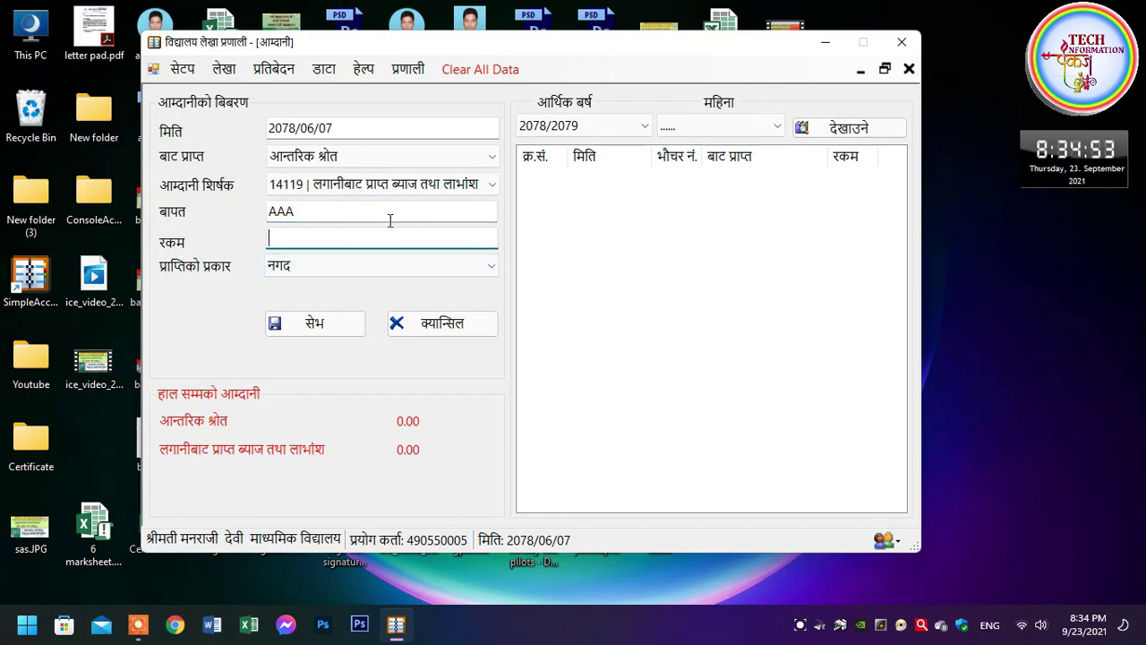
pyautogui.write('8000')
# Set the receipt type to नगद after briefly trying bank
pyautogui.click(305, 270)
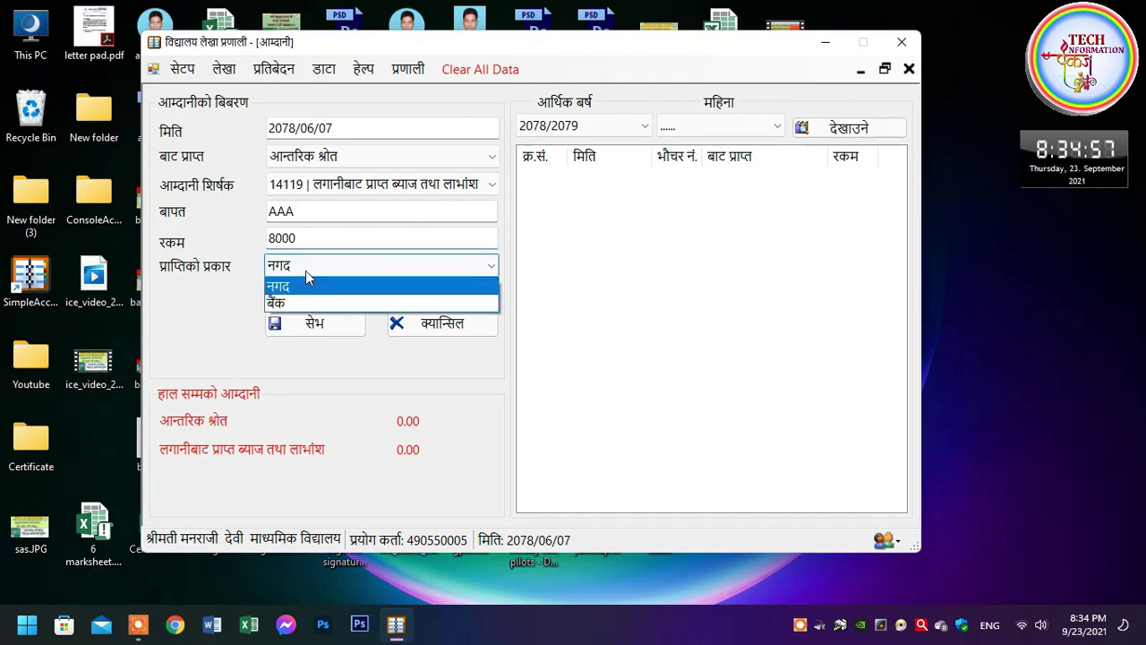
pyautogui.click(315, 304)
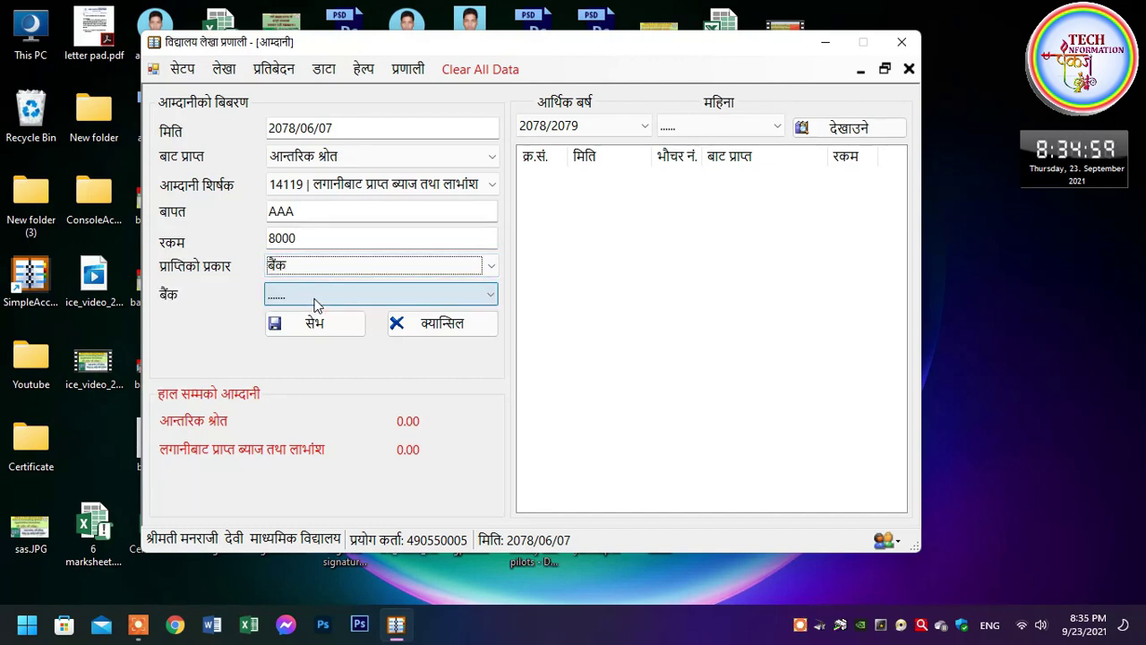
pyautogui.click(305, 298)
pyautogui.click(301, 302)
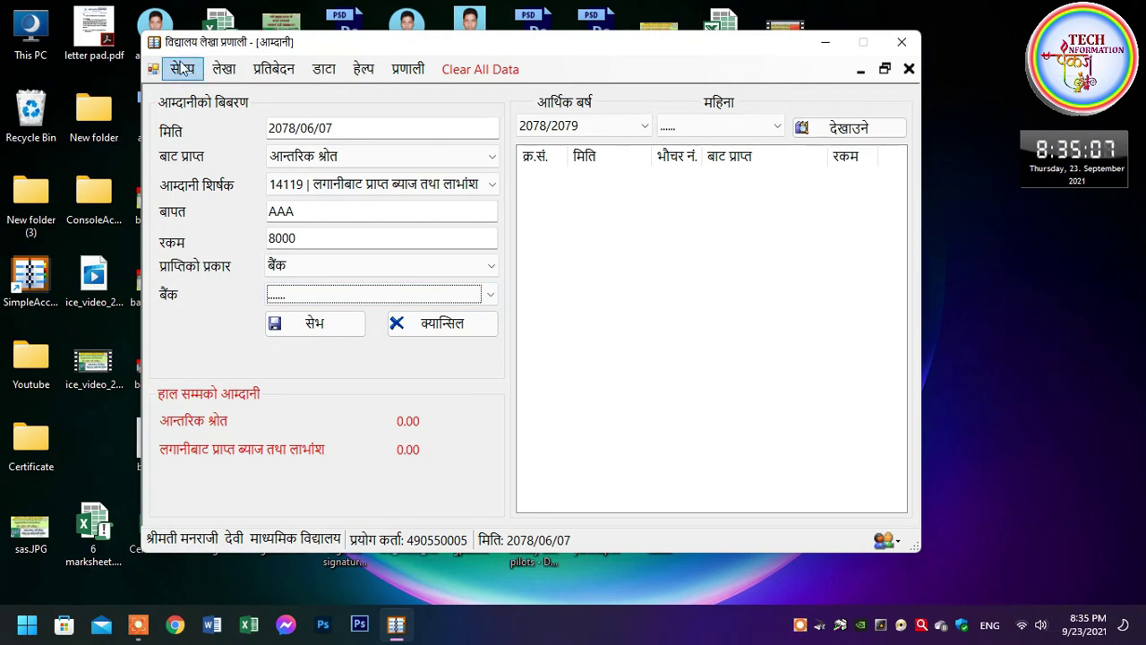
pyautogui.click(321, 267)
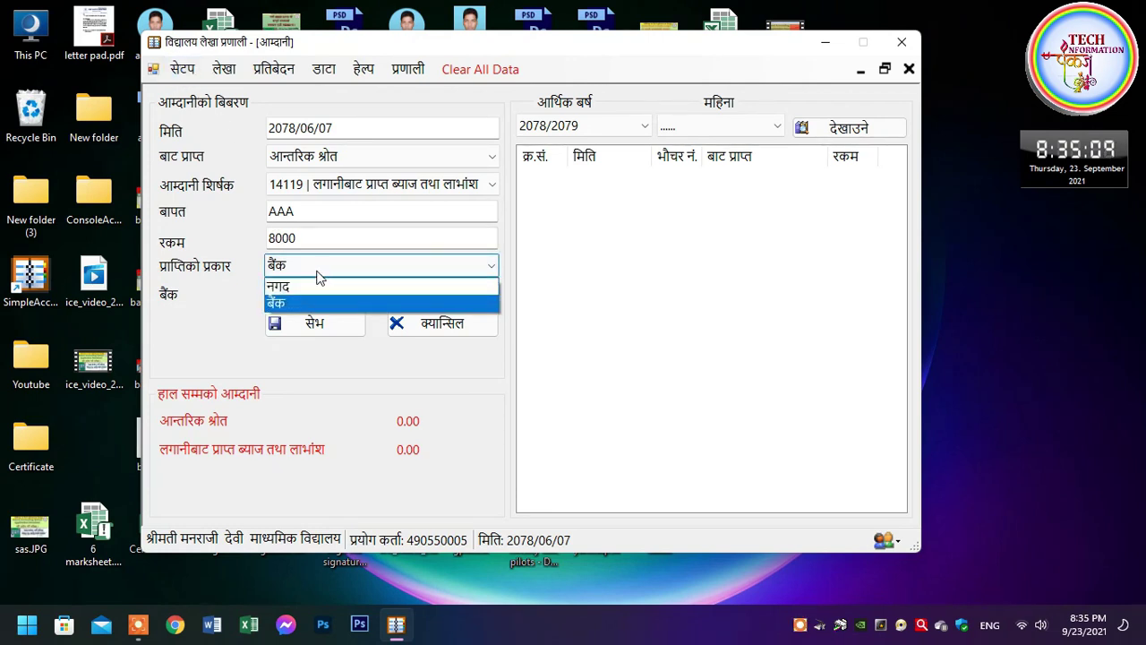
pyautogui.click(313, 289)
# Save the income entry and acknowledge it was saved as voucher 1
pyautogui.click(313, 323)
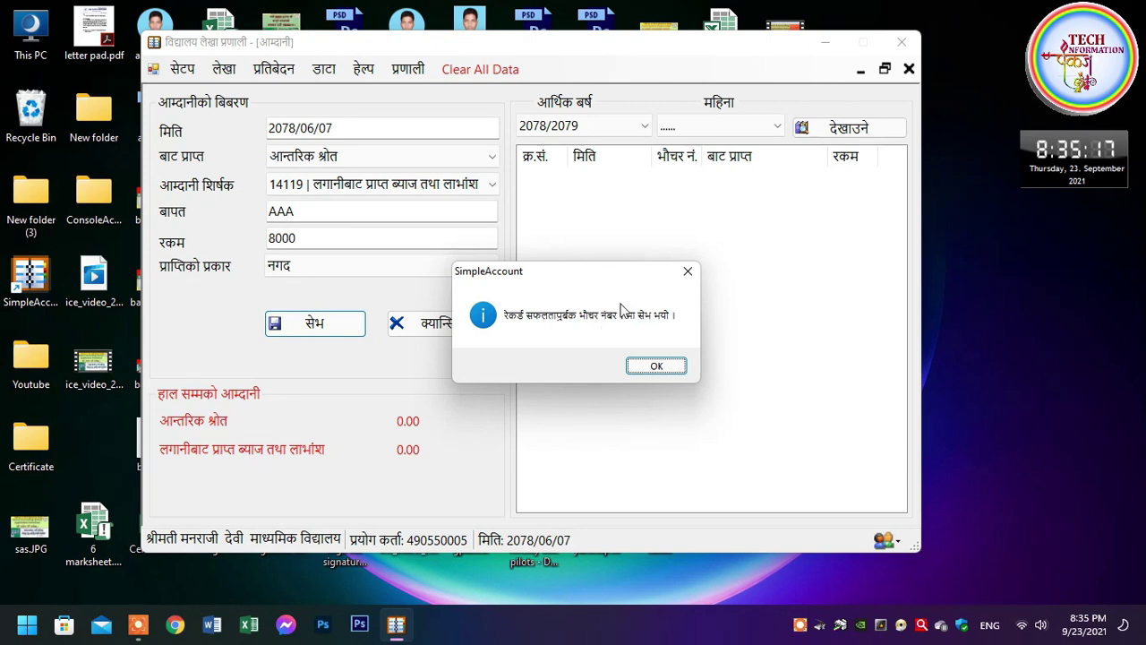
pyautogui.click(659, 369)
pyautogui.click(661, 368)
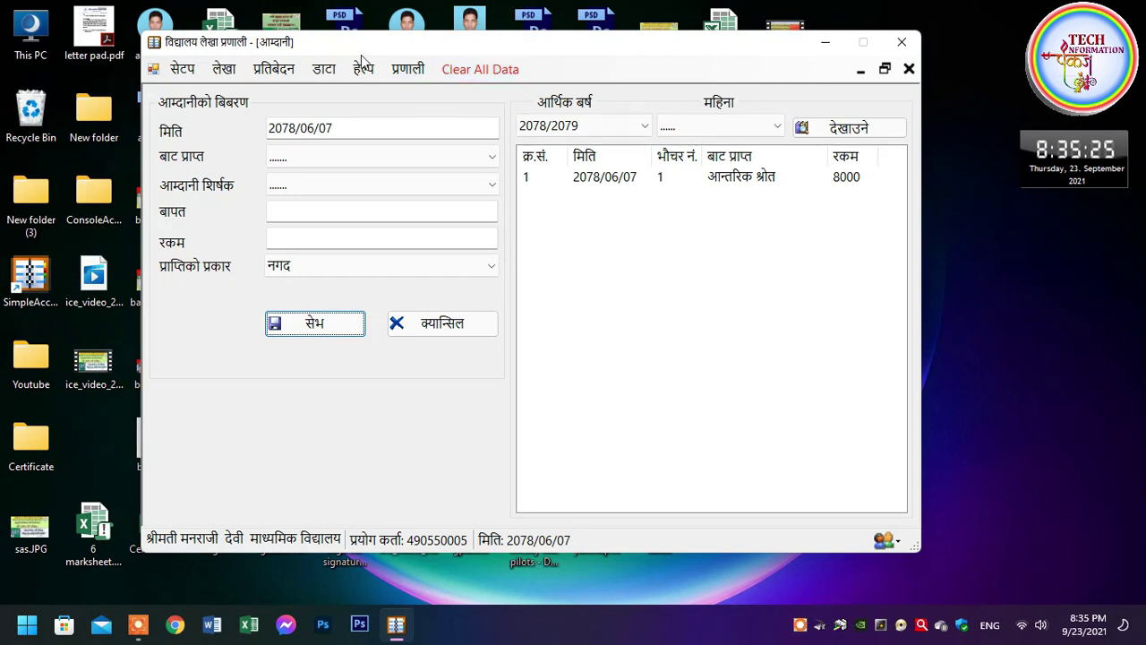
# Display the गोश्वारा भौचर report for voucher 1 and scroll through it
pyautogui.click(288, 72)
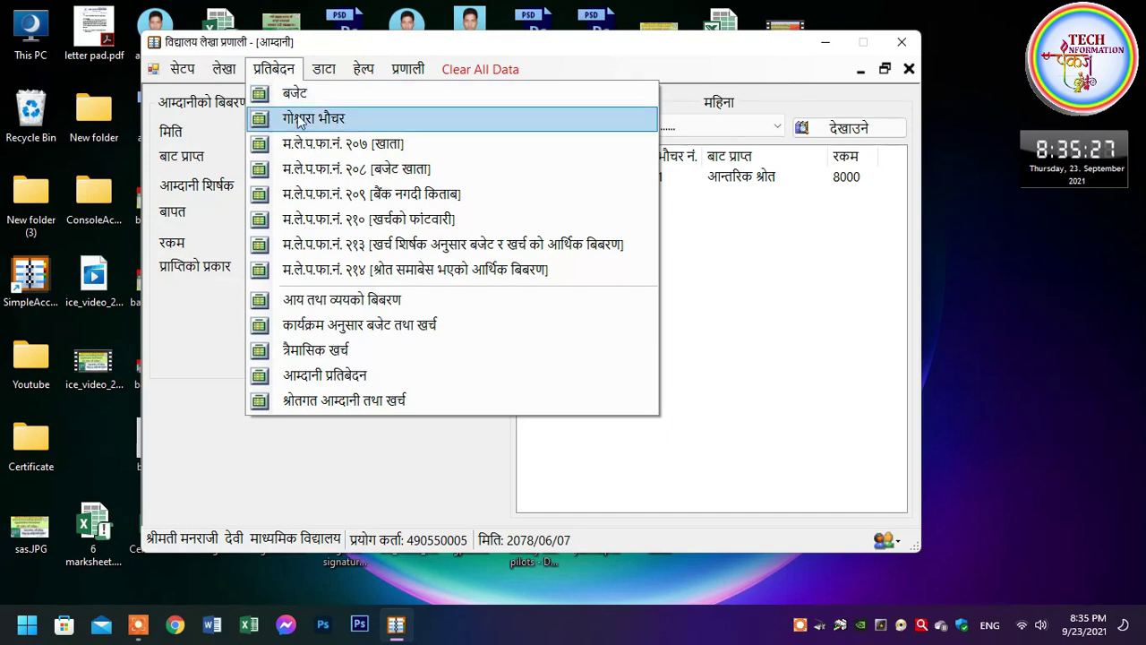
pyautogui.click(346, 126)
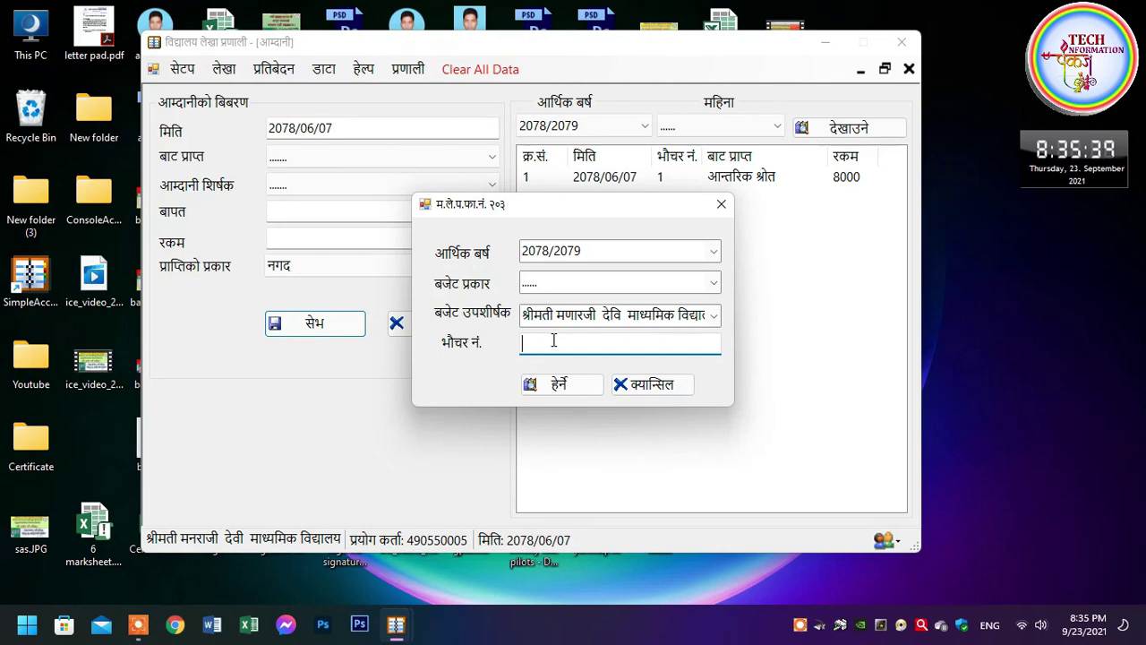
pyautogui.write('1')
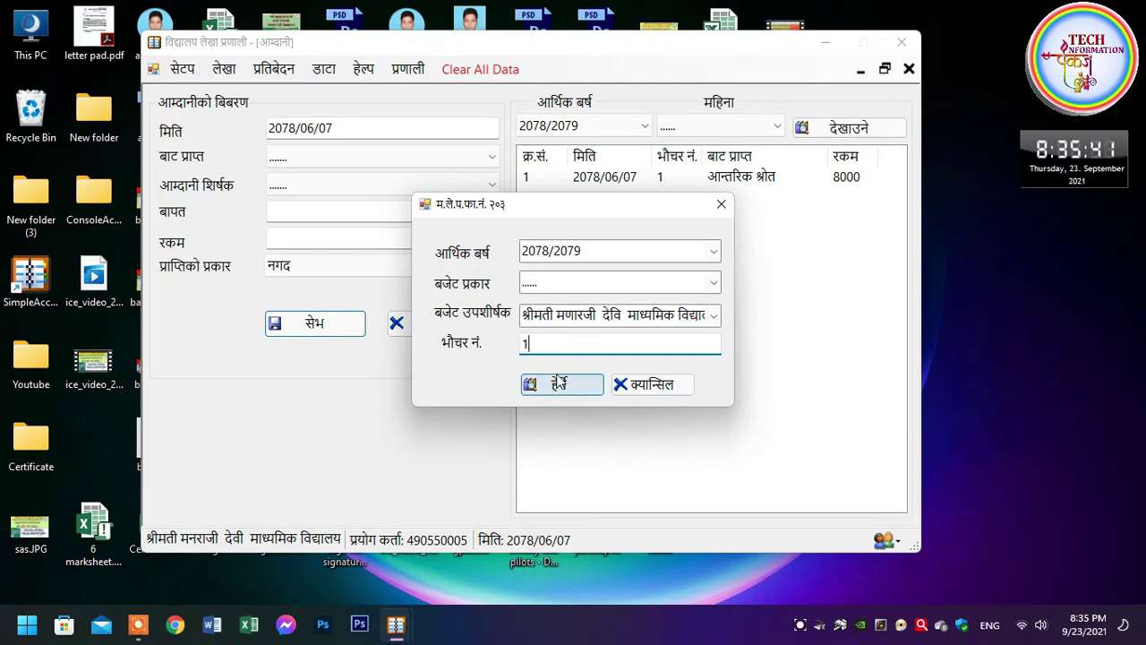
pyautogui.click(564, 387)
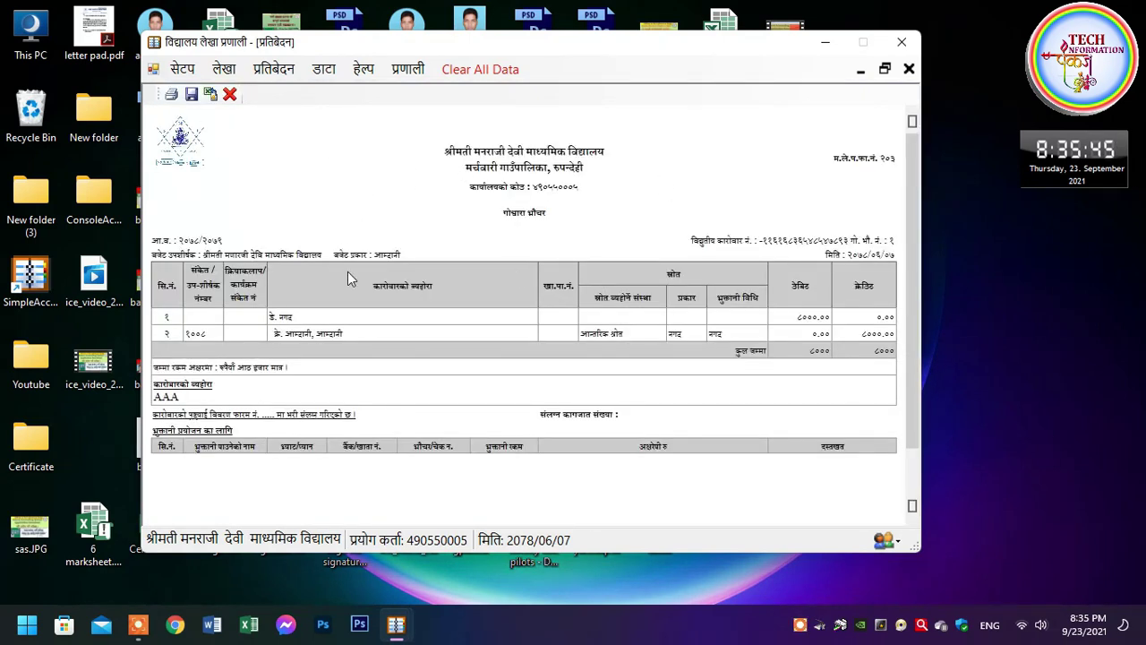
pyautogui.scroll(-1, 475, 327)
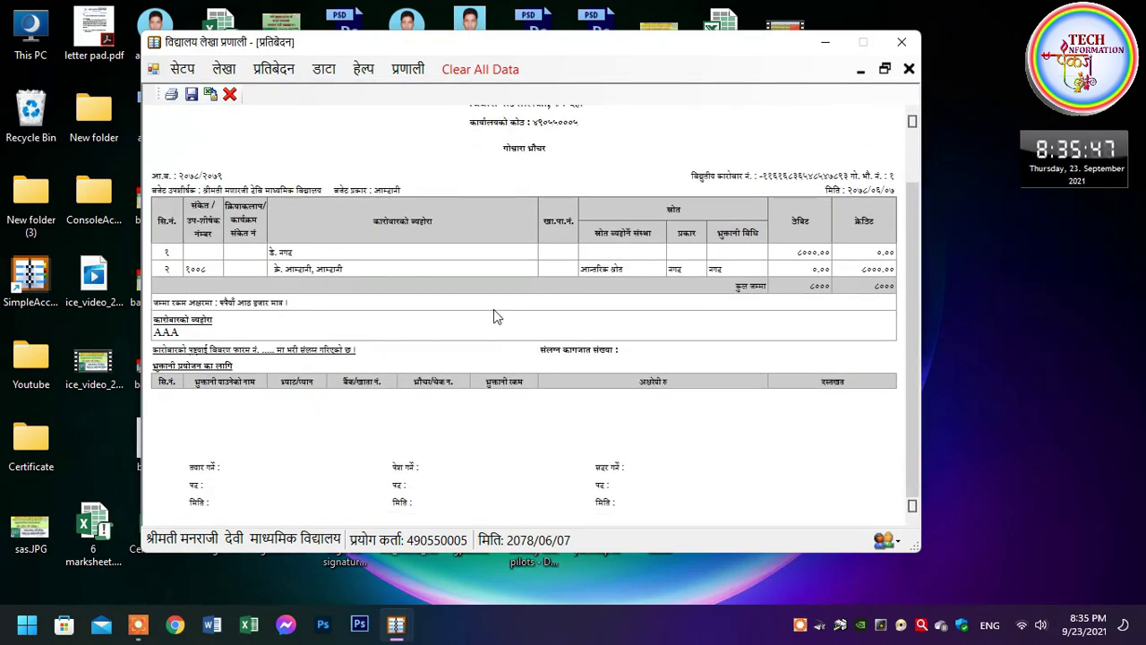
pyautogui.scroll(1, 491, 323)
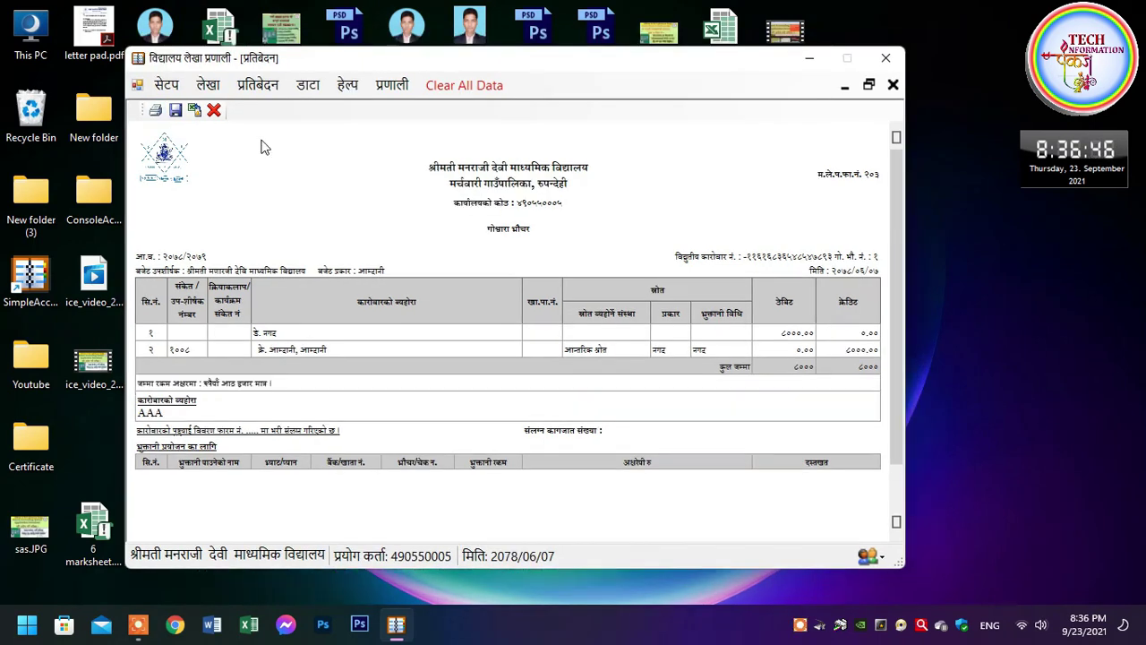
# Print the report to Adobe PDF as rpt.pdf in Documents, replacing the existing file
pyautogui.hotkey('ctrl', 'p')
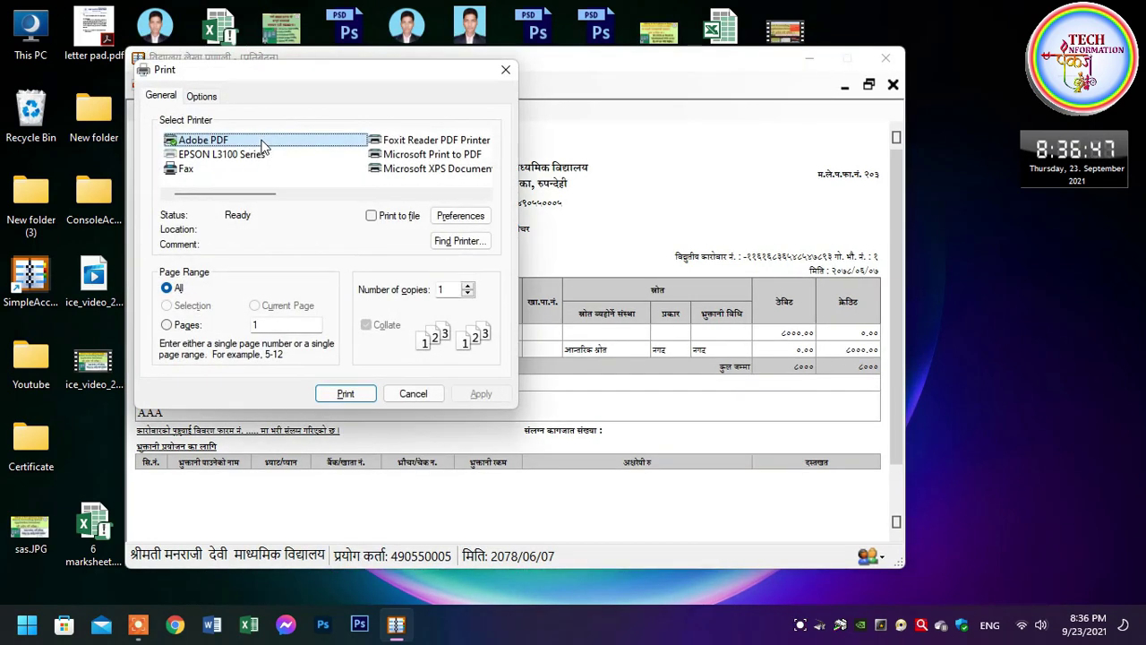
pyautogui.click(239, 158)
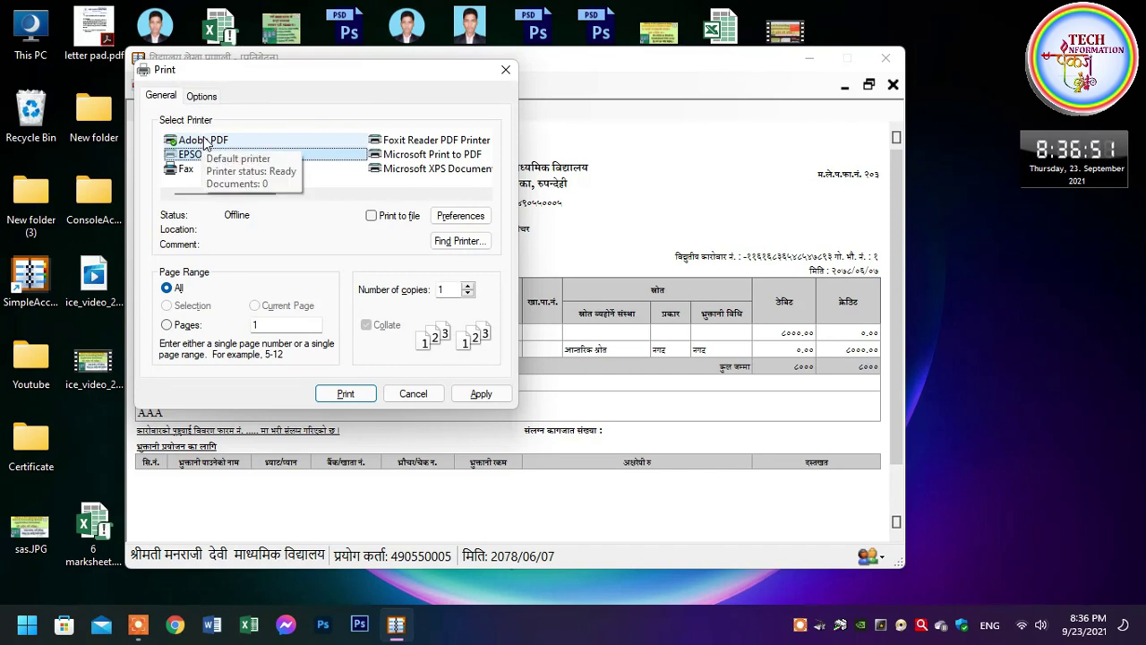
pyautogui.click(205, 143)
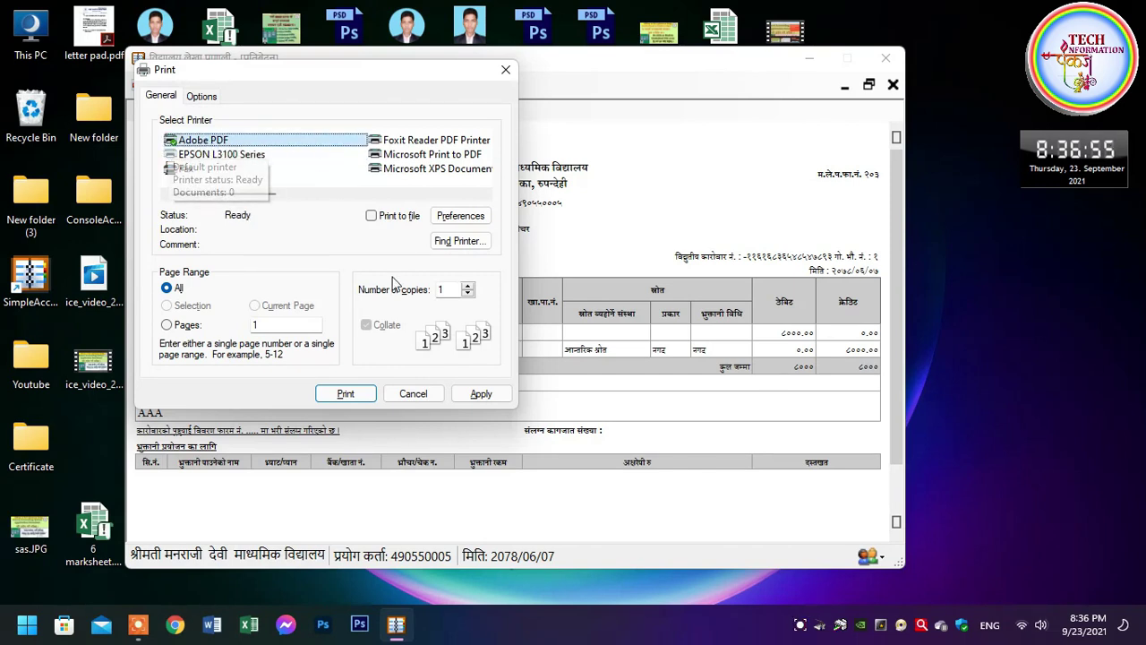
pyautogui.click(358, 396)
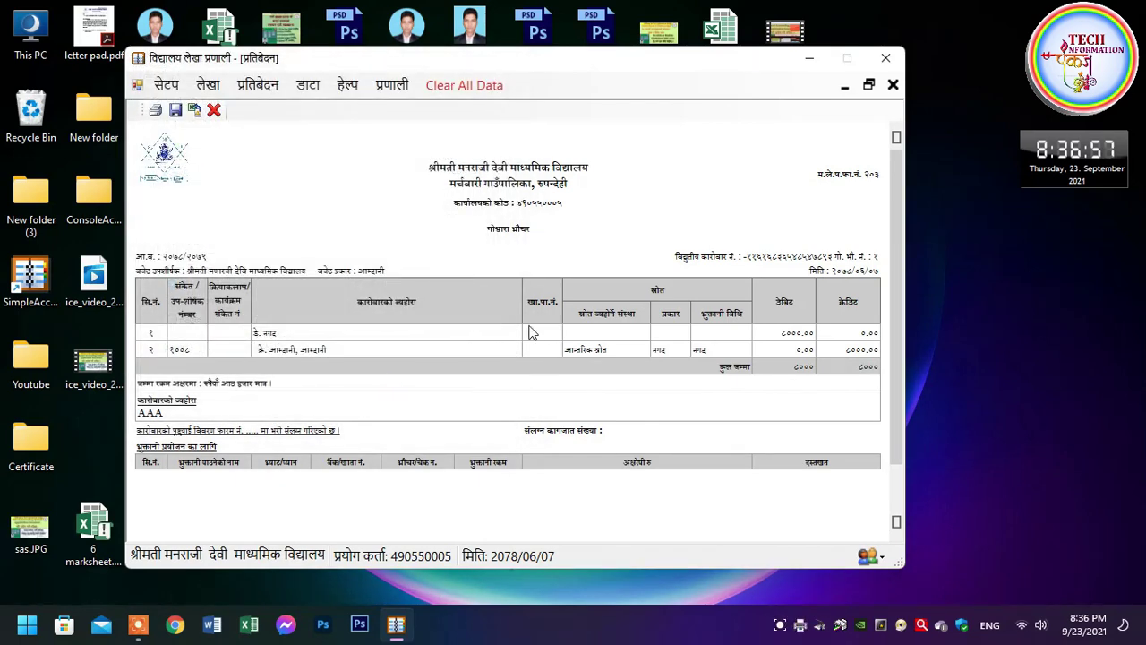
pyautogui.moveTo(324, 54); pyautogui.dragTo(668, 105)
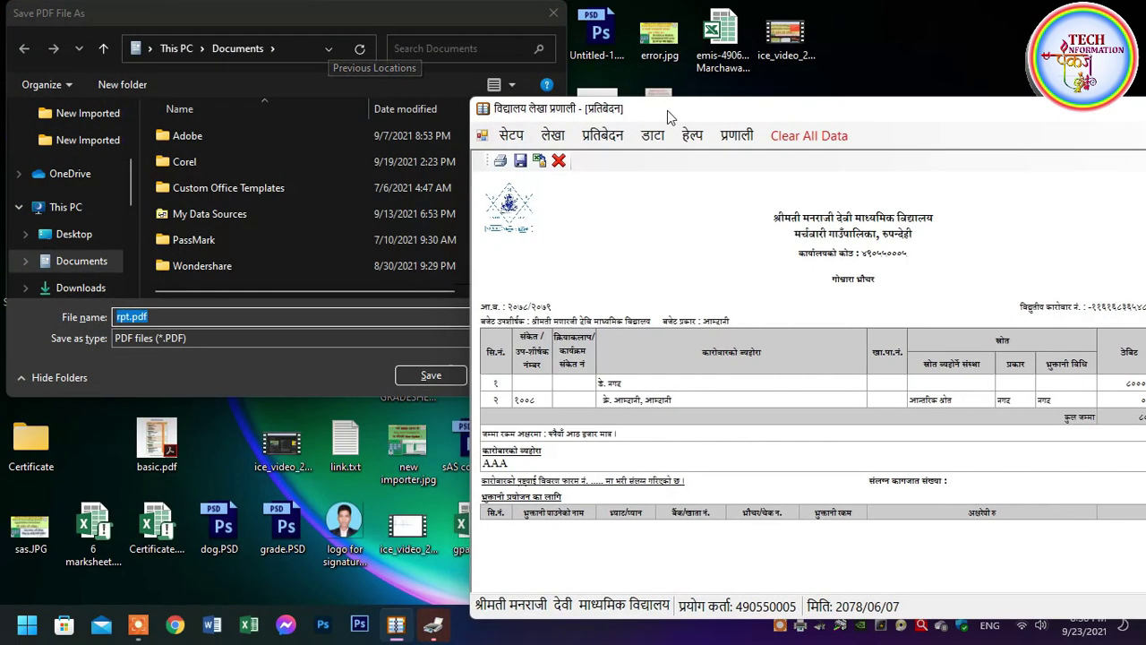
pyautogui.click(420, 374)
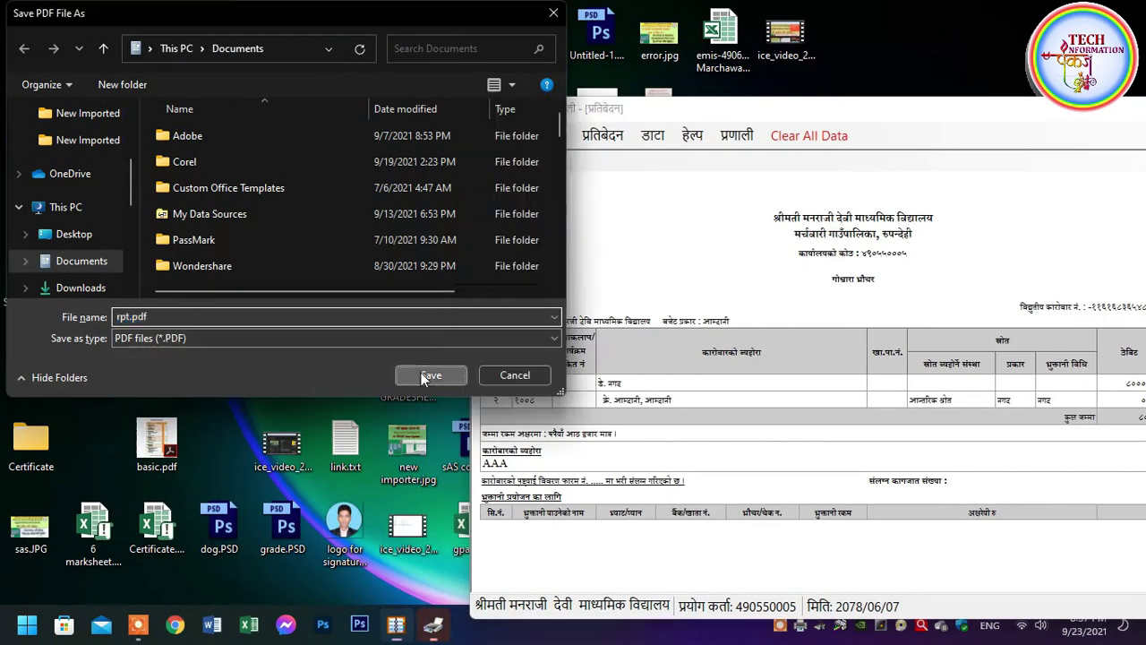
pyautogui.click(609, 311)
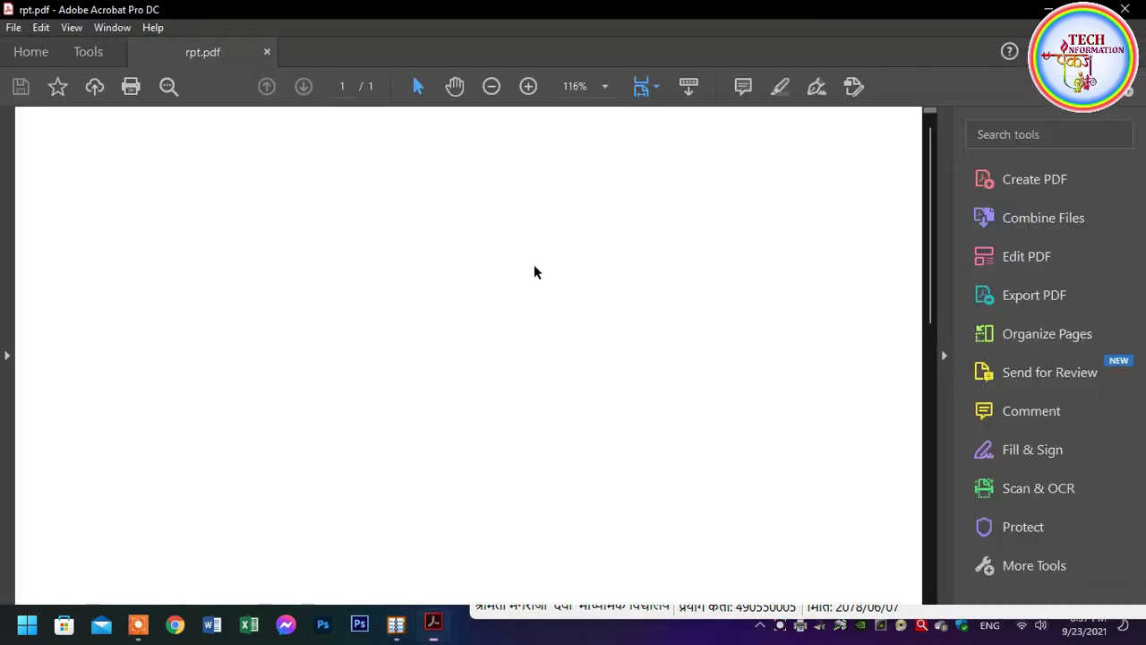
# Scroll through rpt.pdf in Acrobat and check the code १००८ in the voucher table
pyautogui.scroll(-5, 479, 335)
pyautogui.scroll(-3, 475, 337)
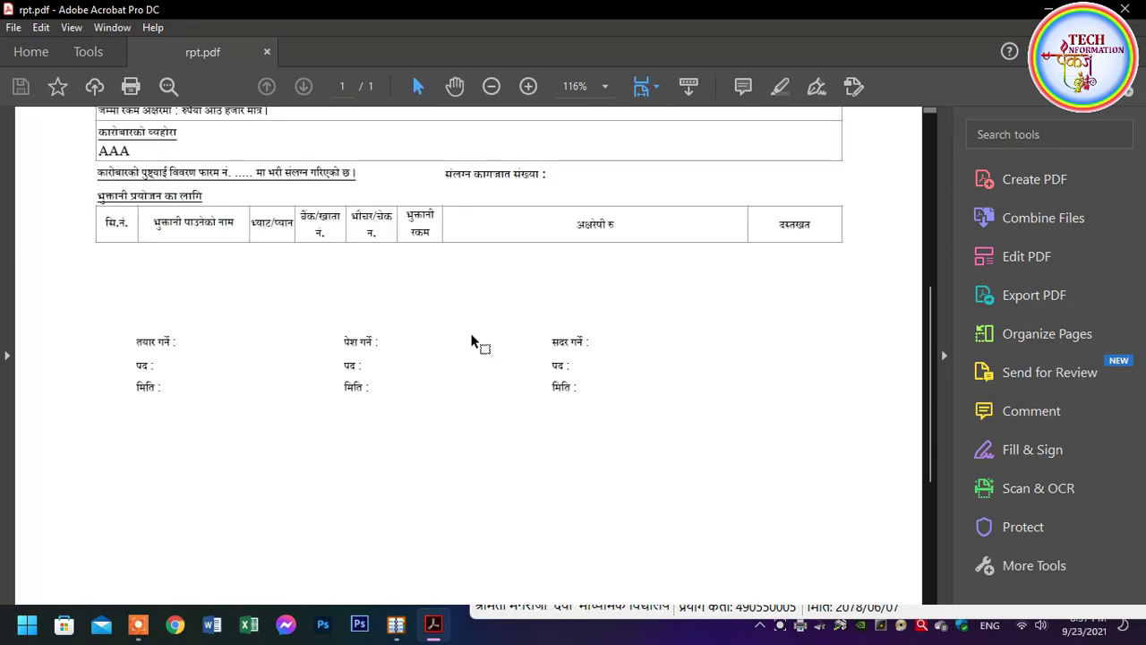
pyautogui.scroll(2, 448, 307)
pyautogui.scroll(4, 358, 259)
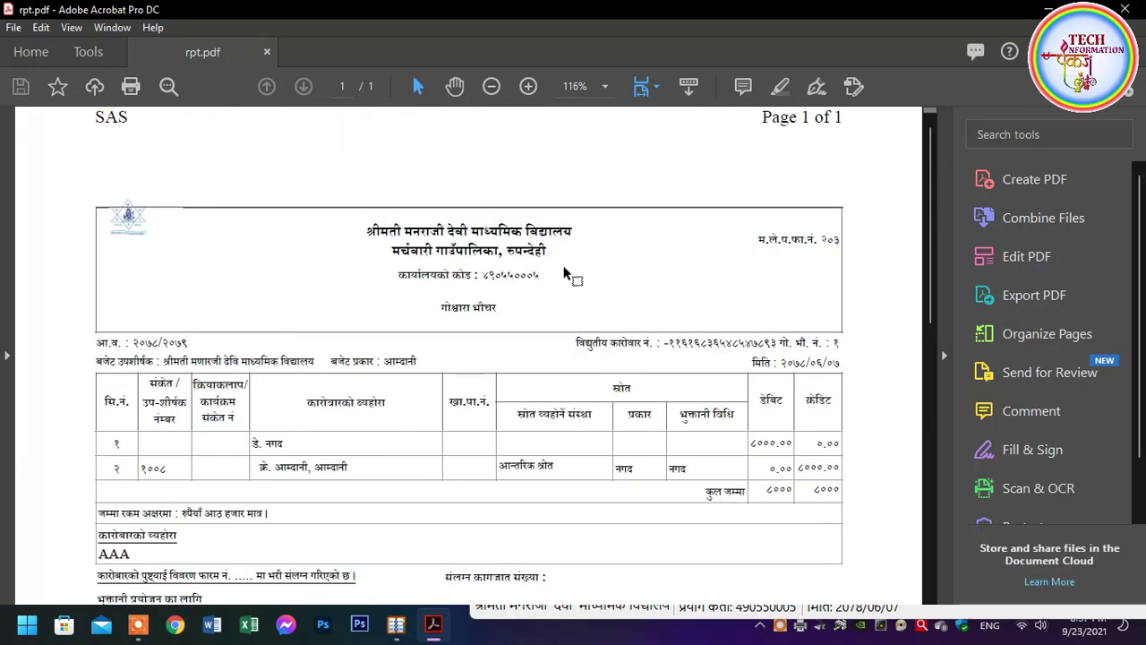
pyautogui.scroll(-2, 567, 274)
pyautogui.scroll(-2, 421, 281)
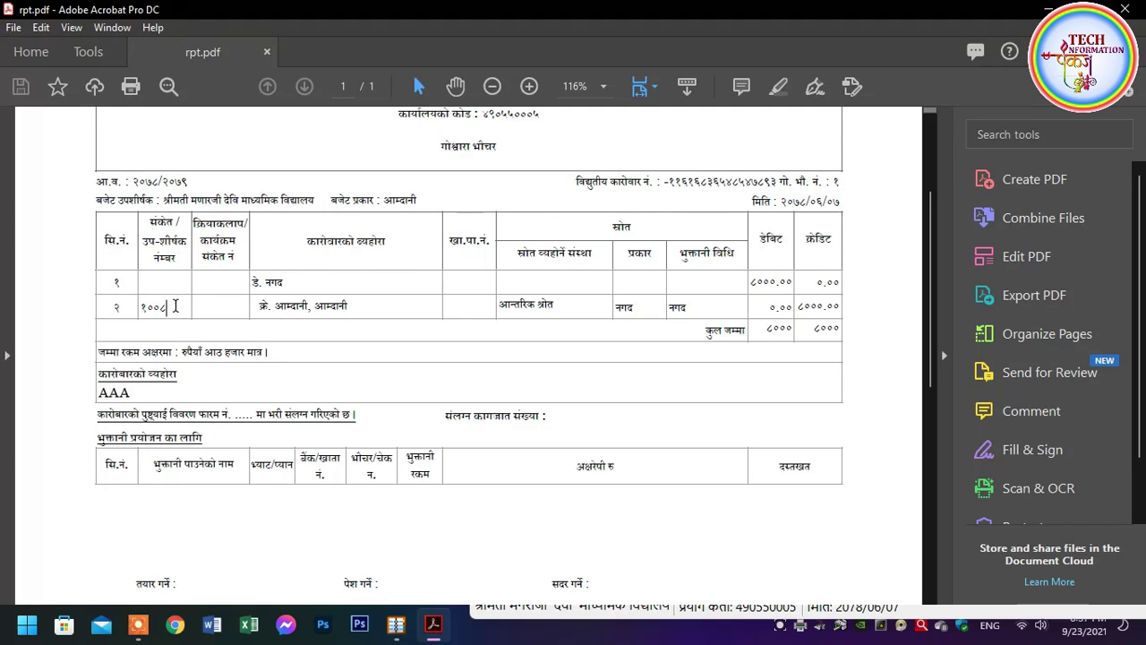
pyautogui.doubleClick(175, 306)
pyautogui.click(434, 296)
# Check the debit total ८००० and the description AAA, then close Acrobat
pyautogui.moveTo(676, 325); pyautogui.dragTo(749, 330)
pyautogui.doubleClick(779, 328)
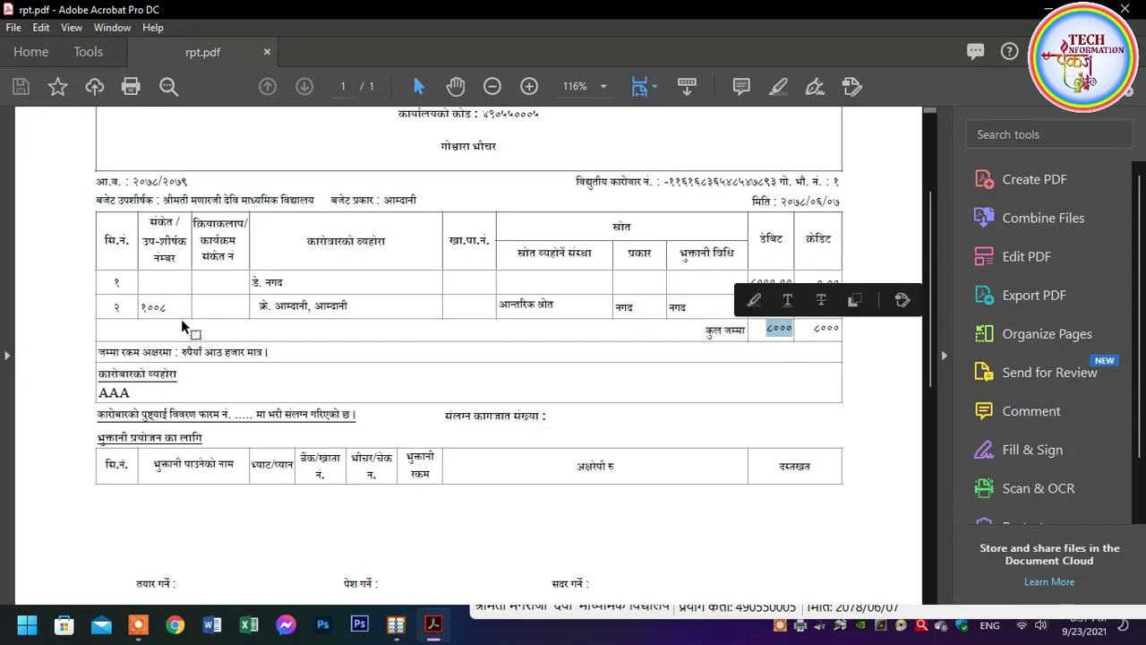
pyautogui.scroll(-2, 183, 328)
pyautogui.click(194, 304)
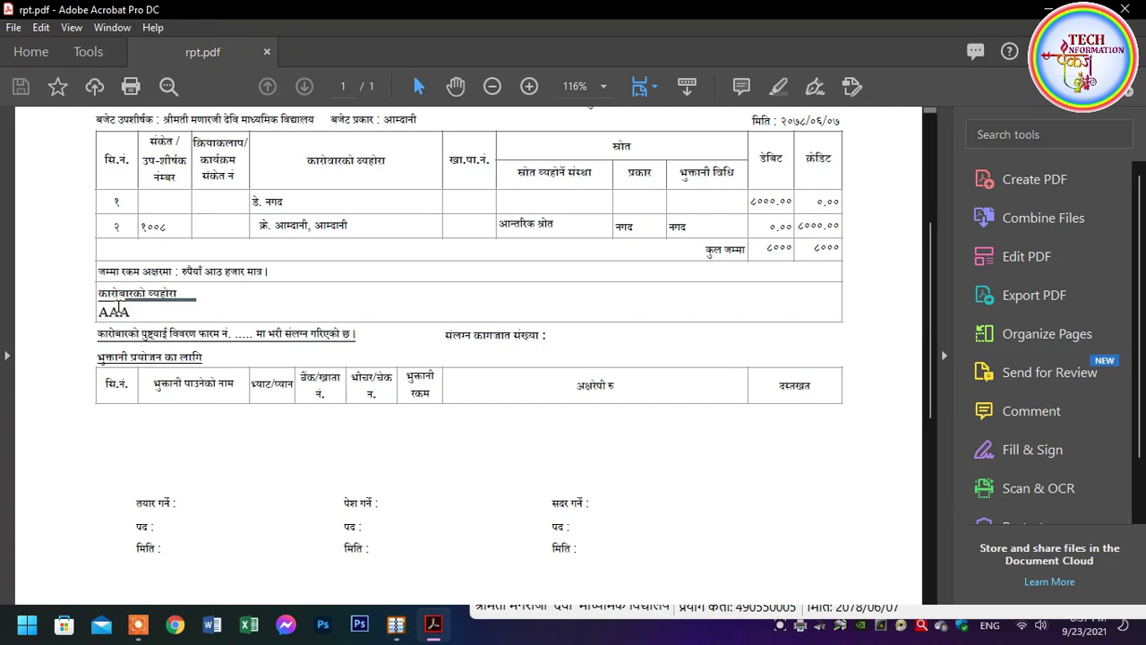
pyautogui.moveTo(142, 317); pyautogui.dragTo(111, 307)
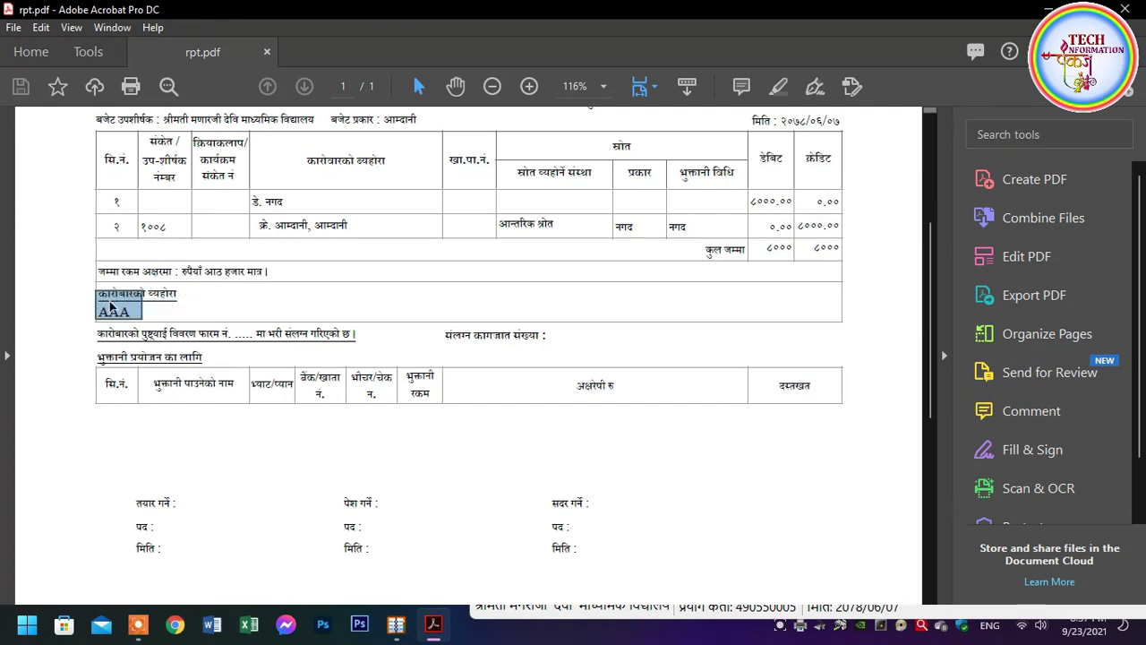
pyautogui.click(179, 308)
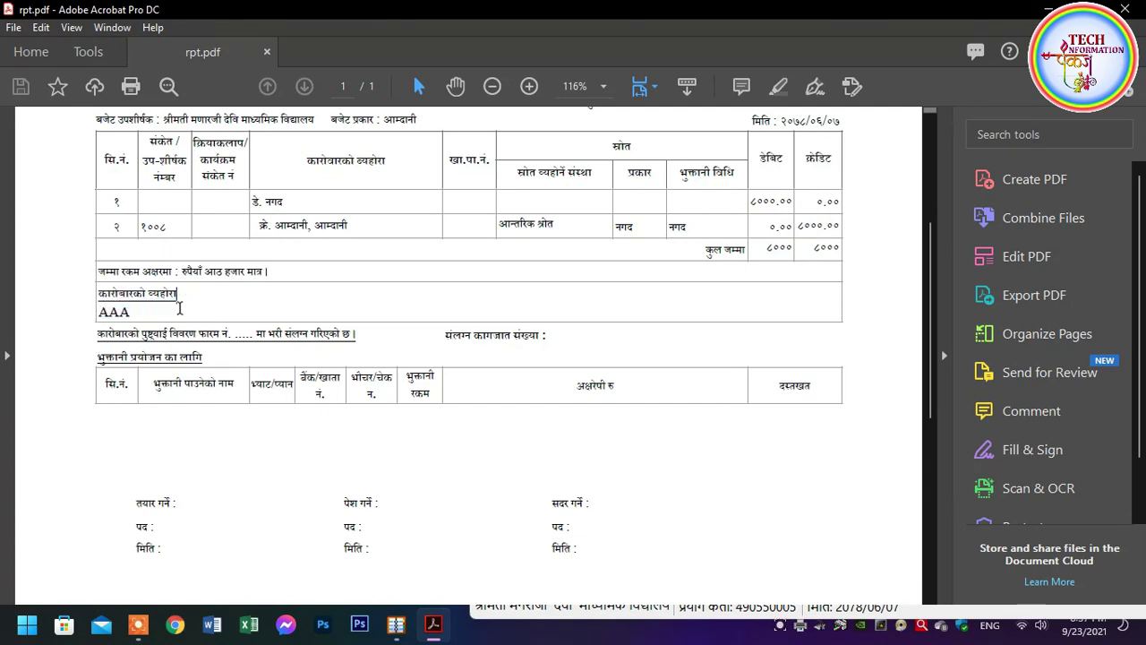
pyautogui.scroll(-8, 407, 430)
pyautogui.scroll(14, 407, 430)
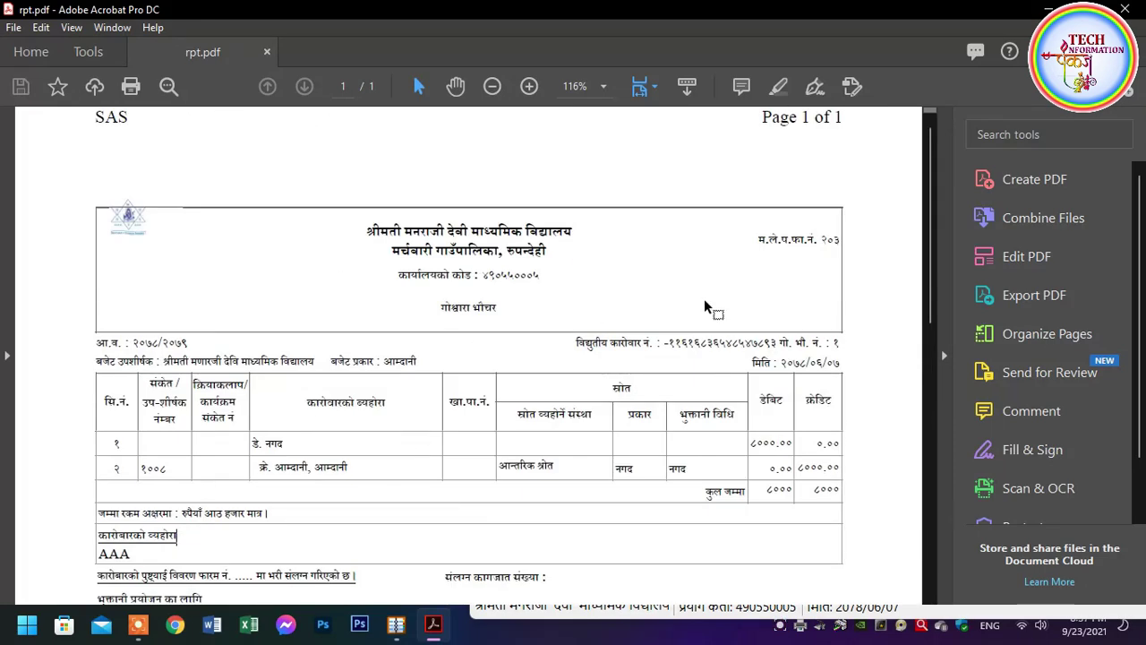
pyautogui.click(1125, 9)
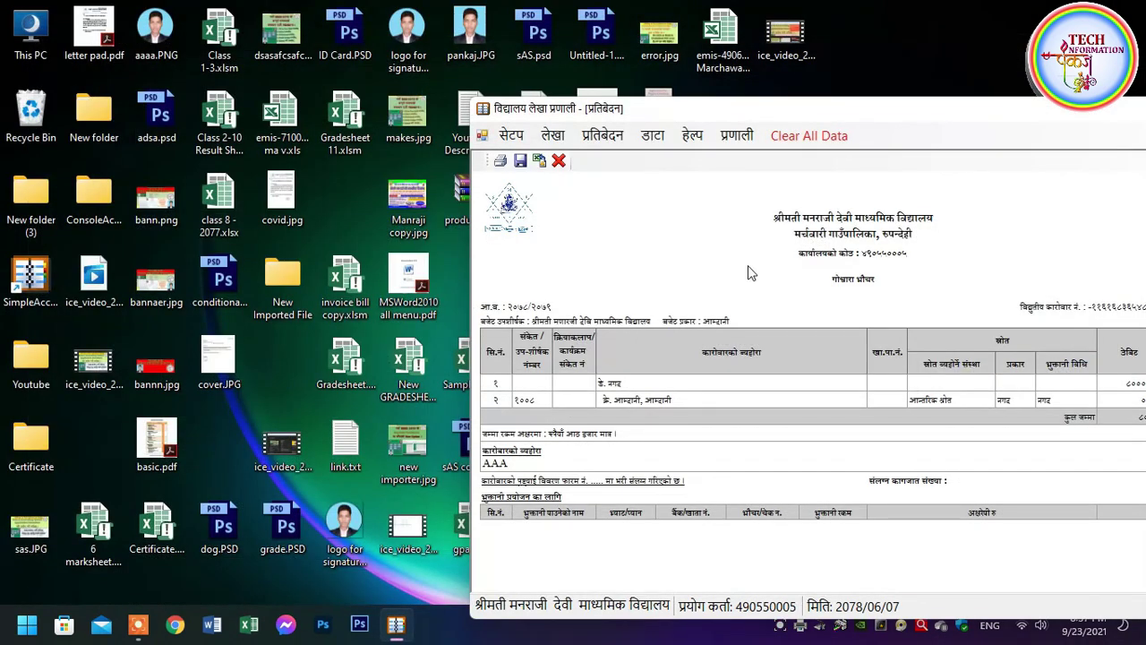